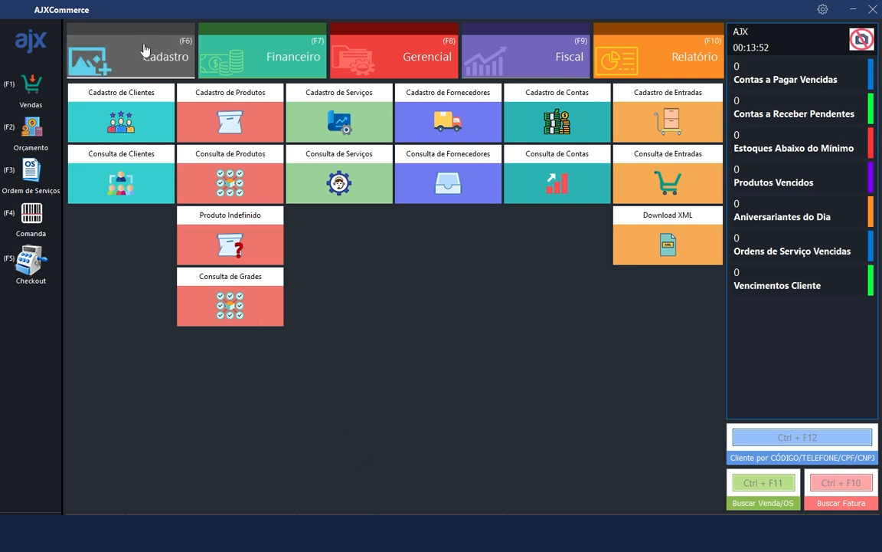
Open a new client record and browse its Endereços, Contatos and Gerenciar sections
key(ctrl+F11)
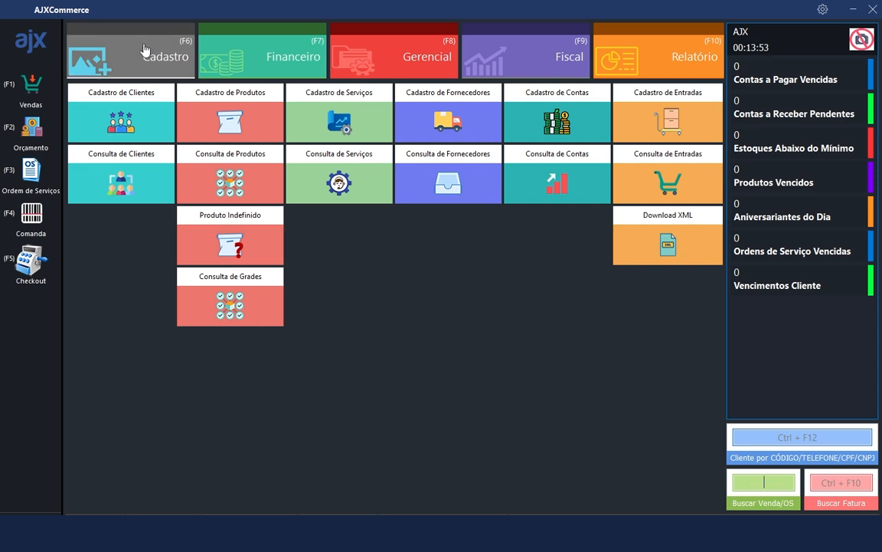
click(146, 121)
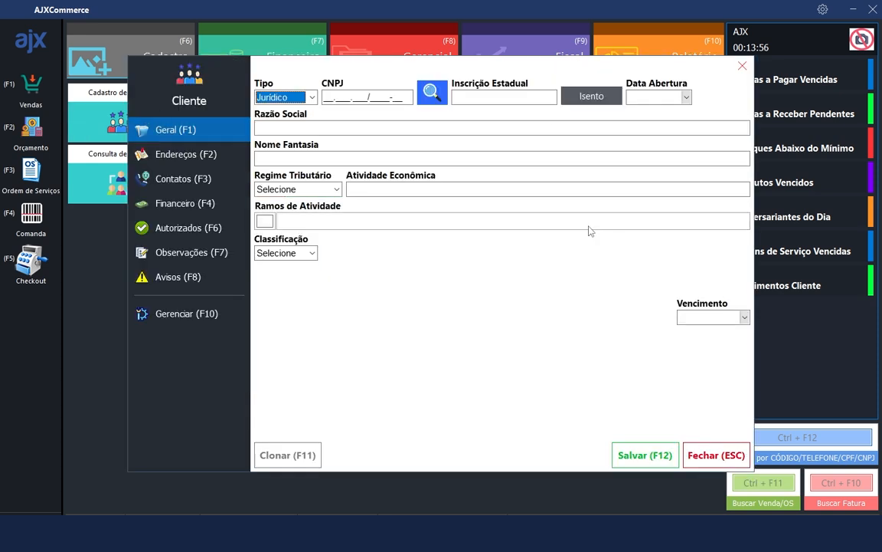
click(338, 129)
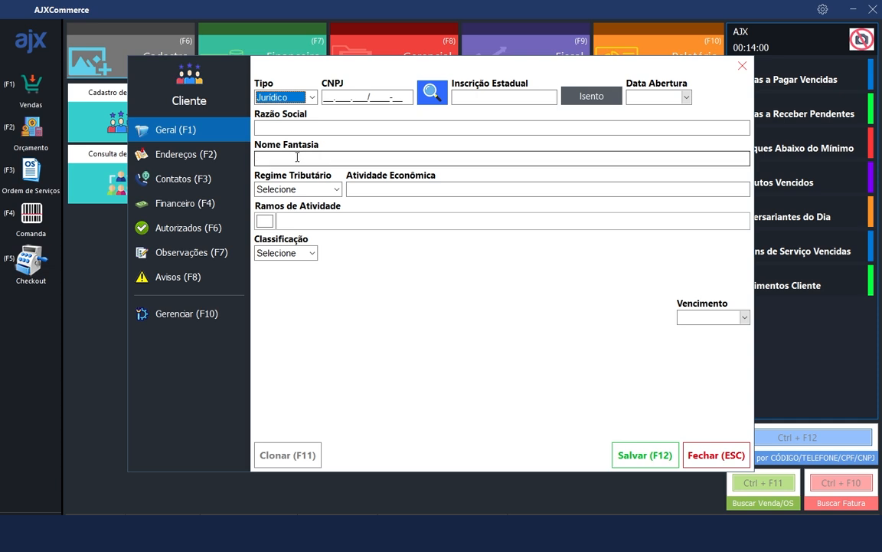
click(193, 156)
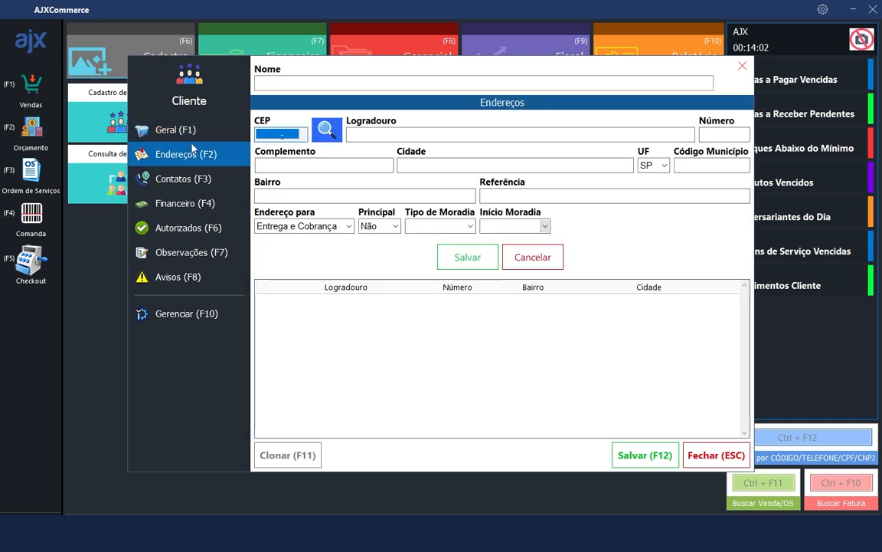
click(187, 179)
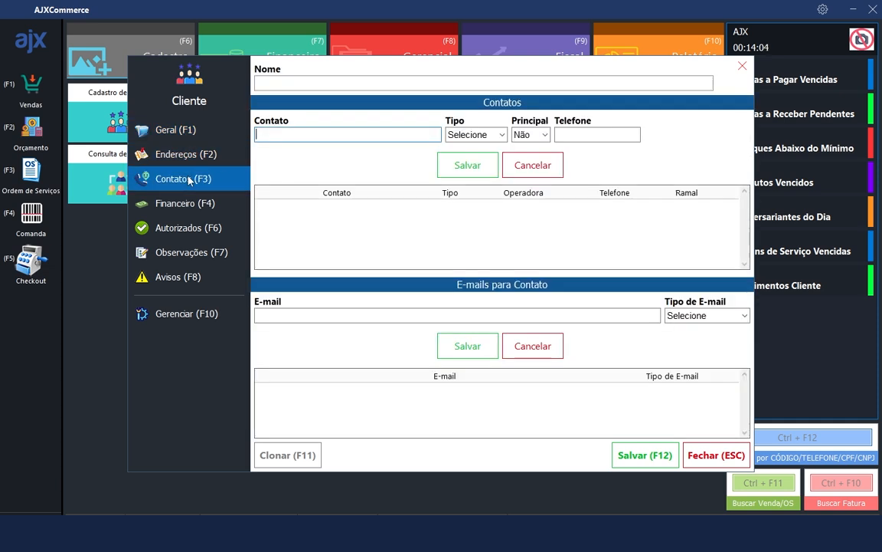
click(195, 314)
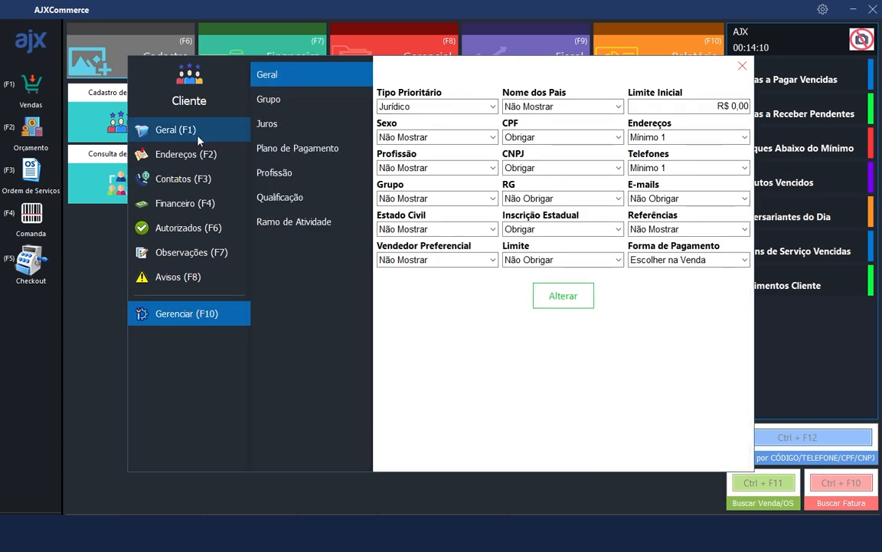
click(177, 124)
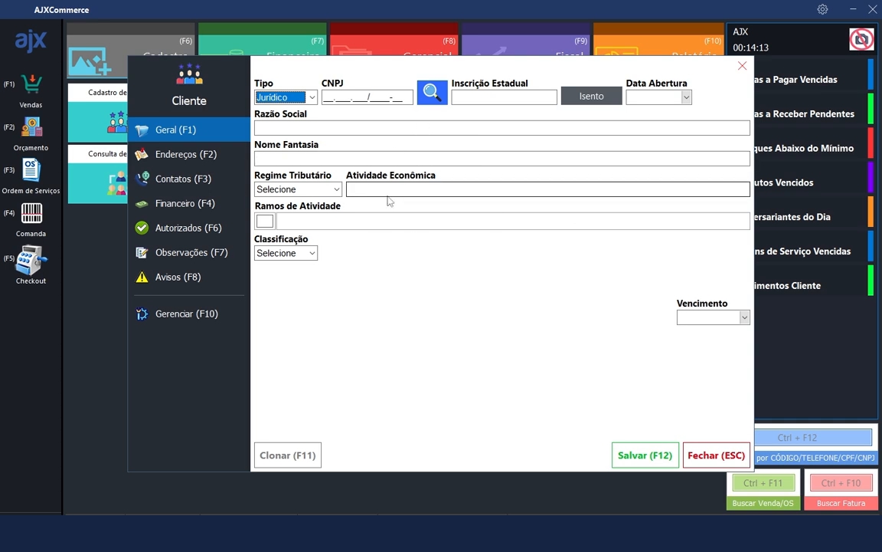
click(195, 316)
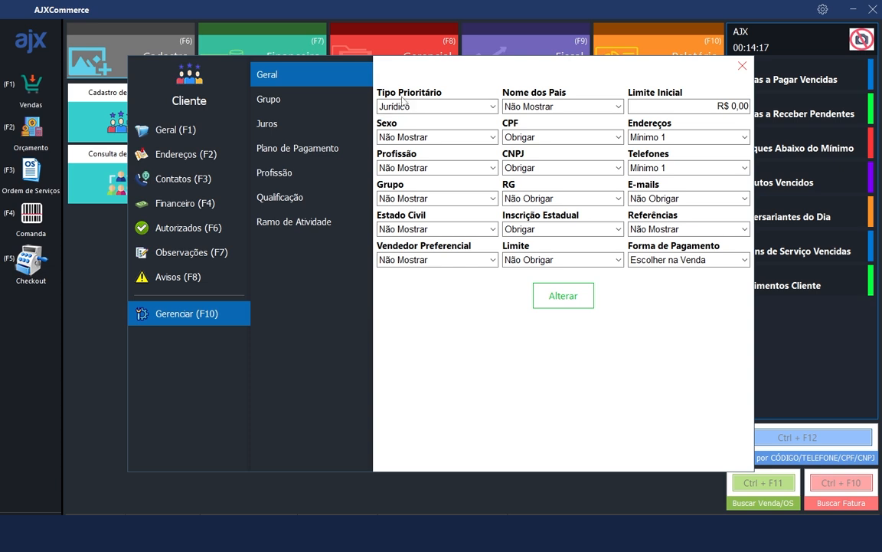
click(154, 138)
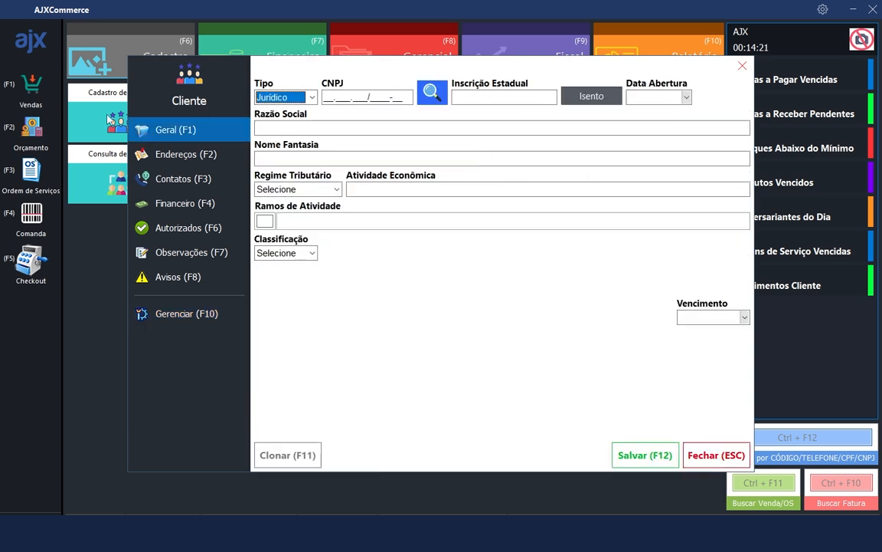
click(264, 98)
click(276, 110)
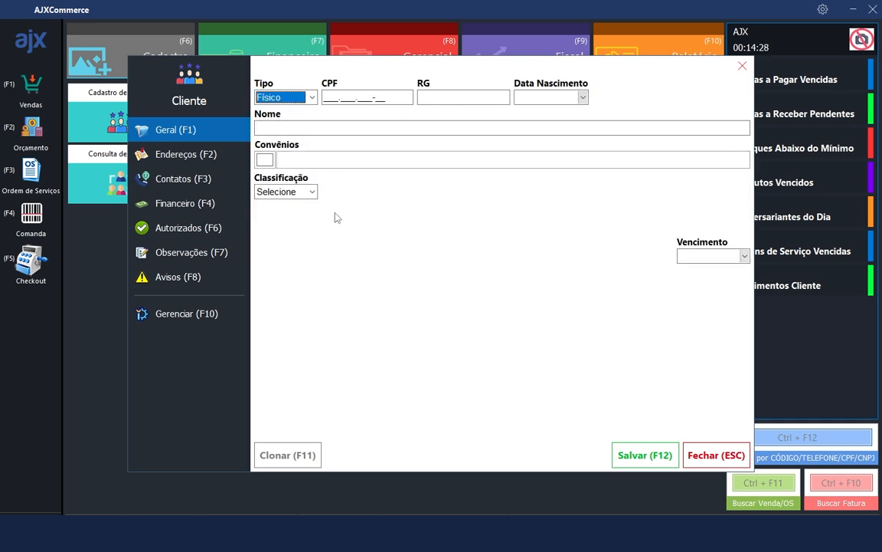
click(283, 97)
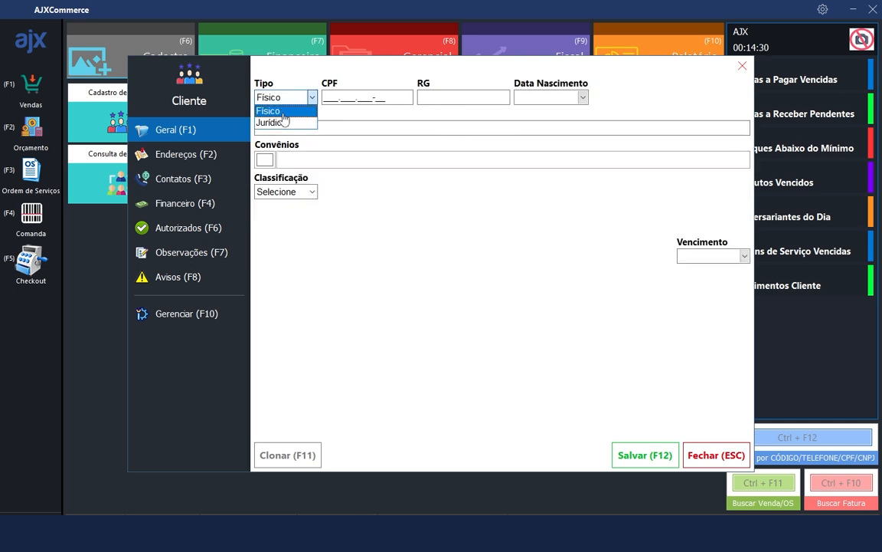
click(283, 123)
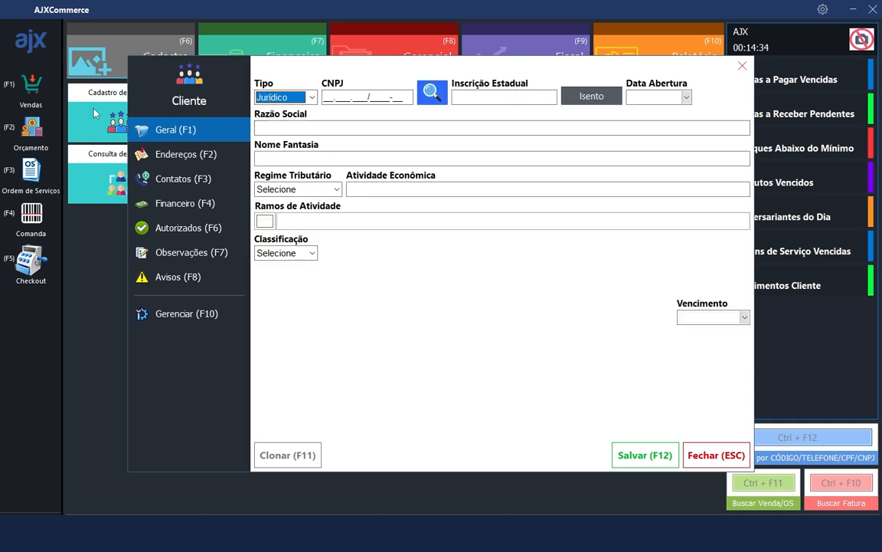
click(311, 99)
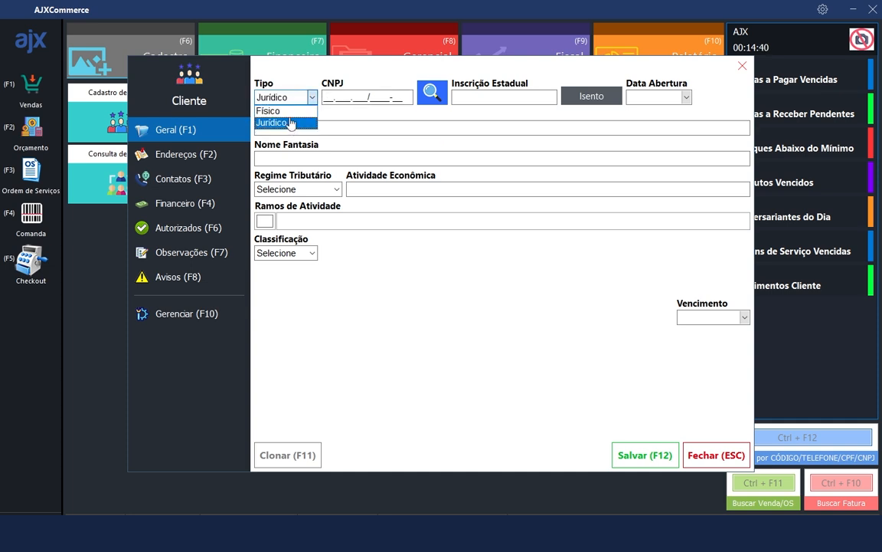
click(291, 123)
click(233, 310)
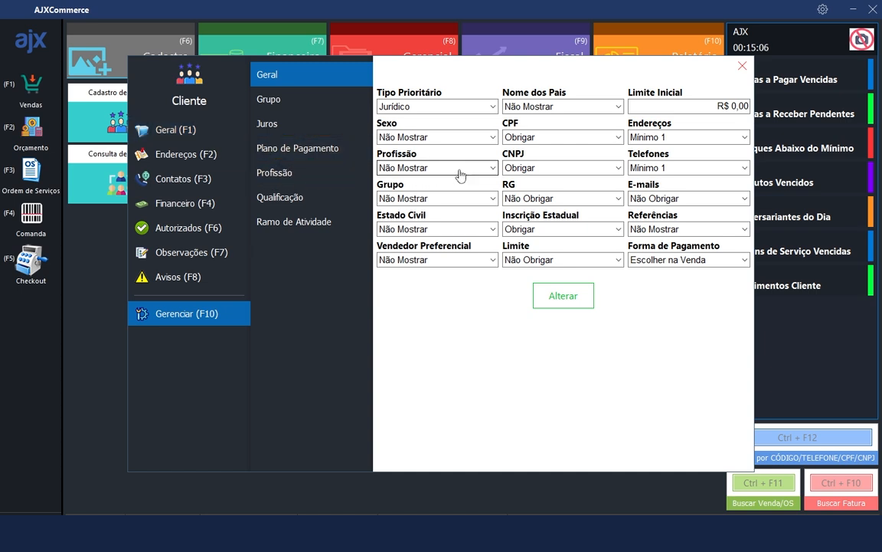
Change the Profissão requirement from Não Mostrar to Não Obrigar, checking the Geral form
click(176, 129)
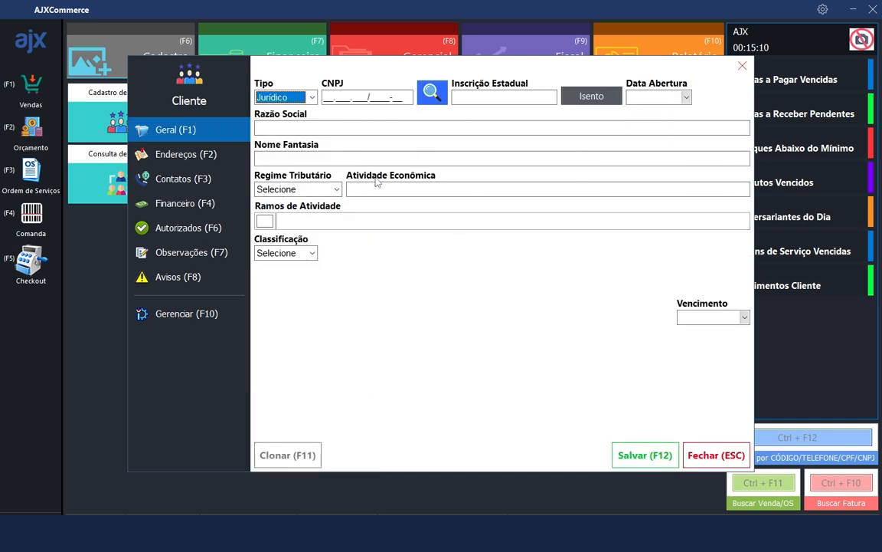
click(177, 314)
click(450, 172)
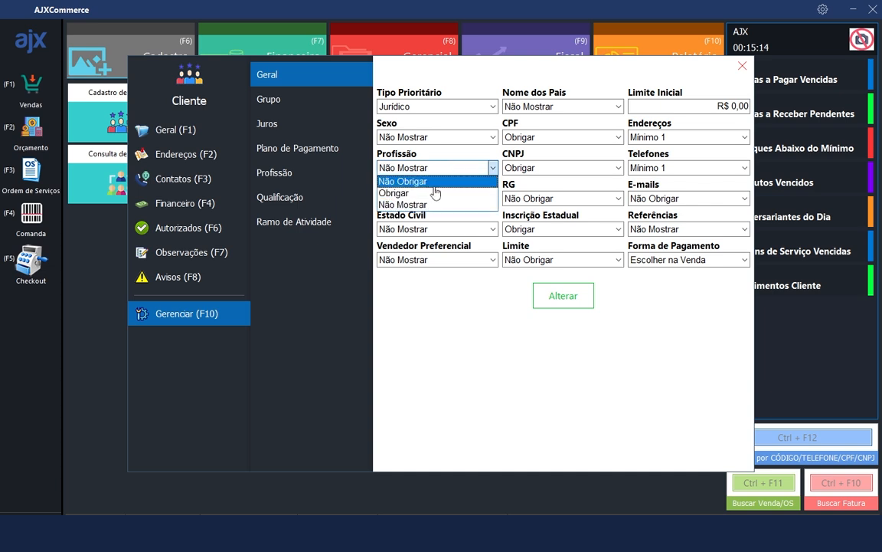
click(434, 191)
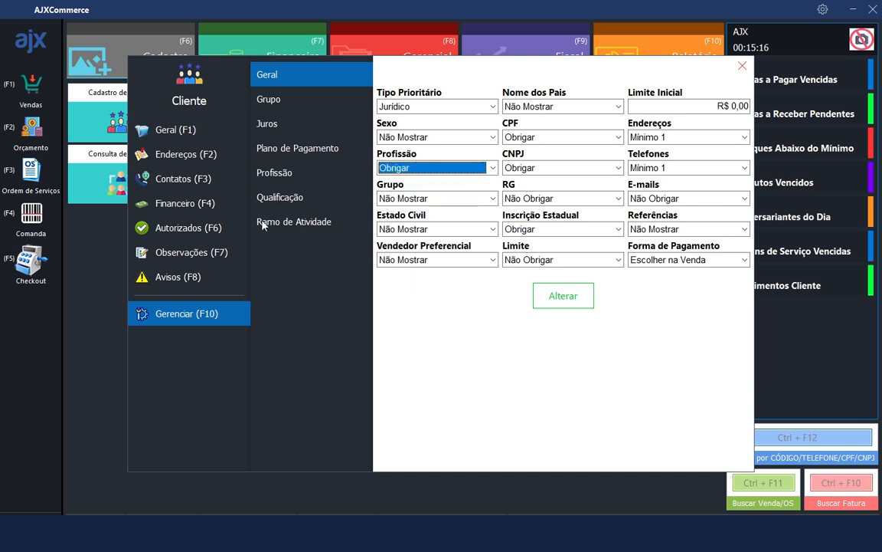
click(203, 132)
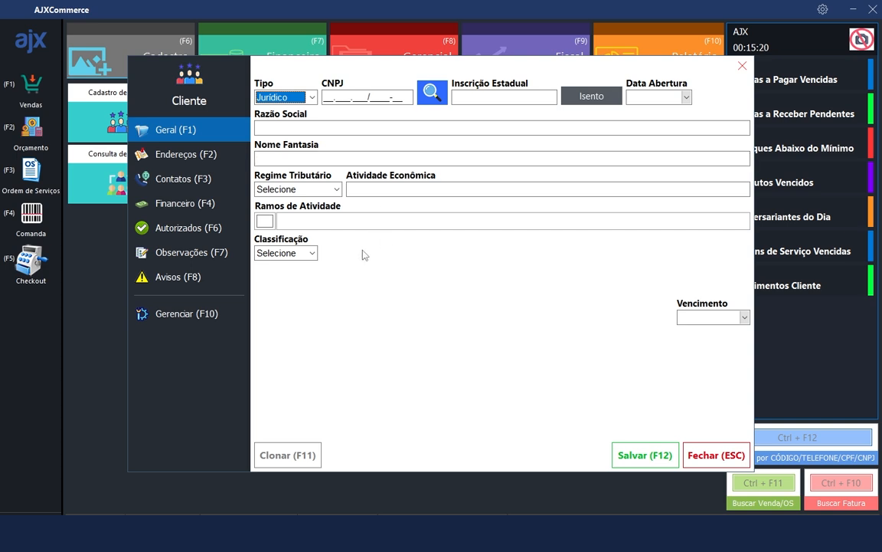
click(212, 313)
click(410, 167)
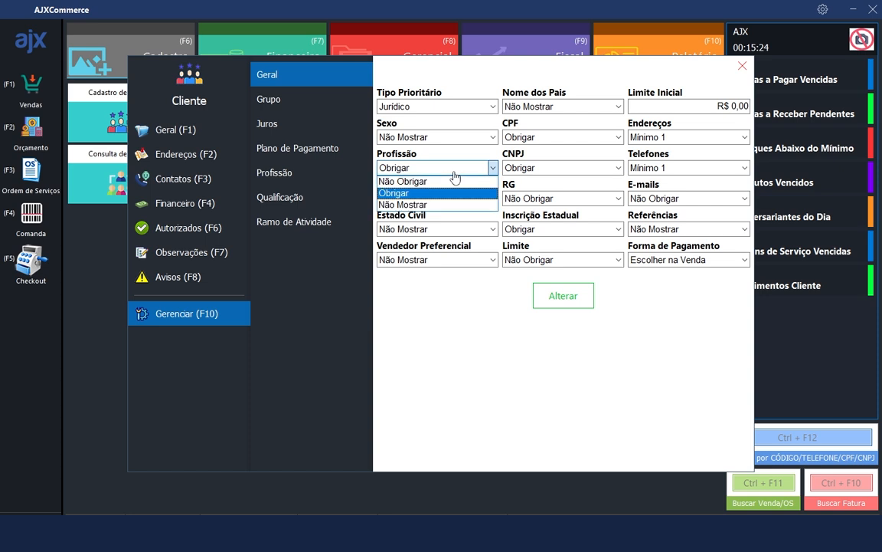
click(430, 194)
key(Up)
click(176, 130)
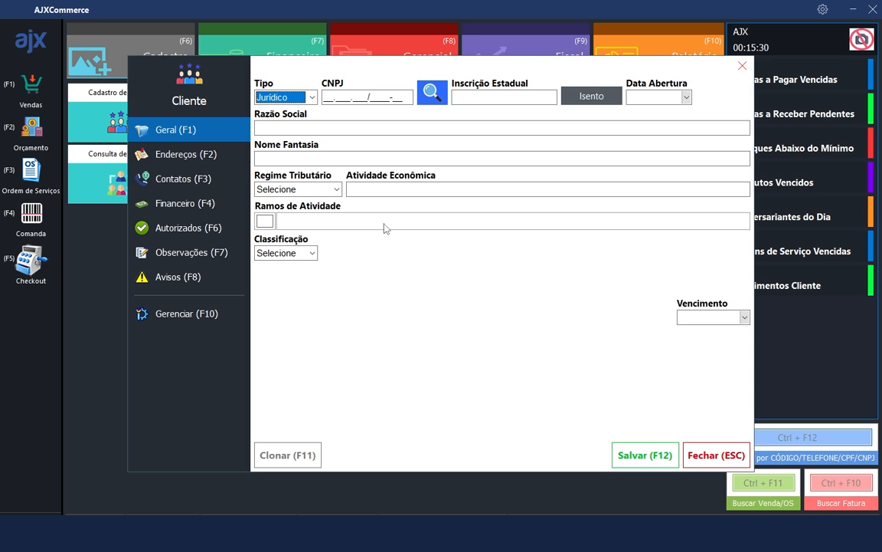
click(212, 316)
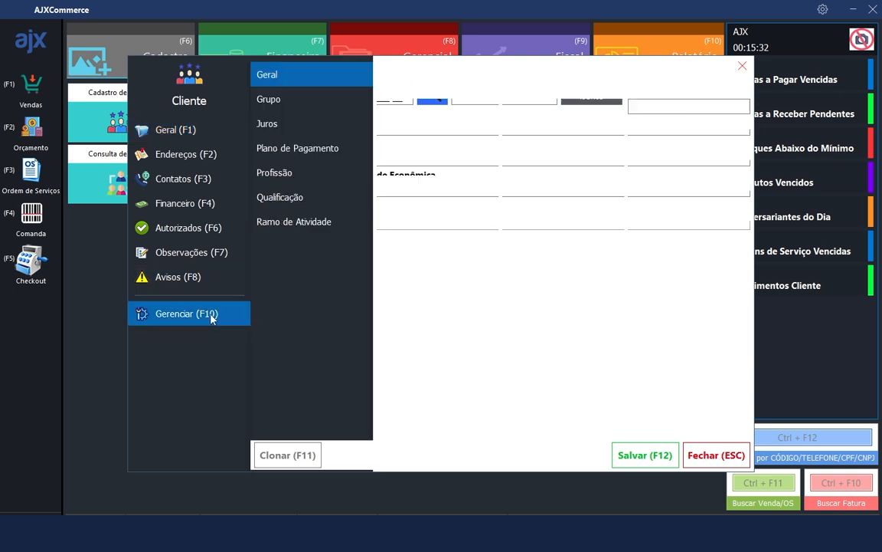
Set the client Limite Inicial to R$ 500,00
click(735, 106)
drag(736, 107, 745, 108)
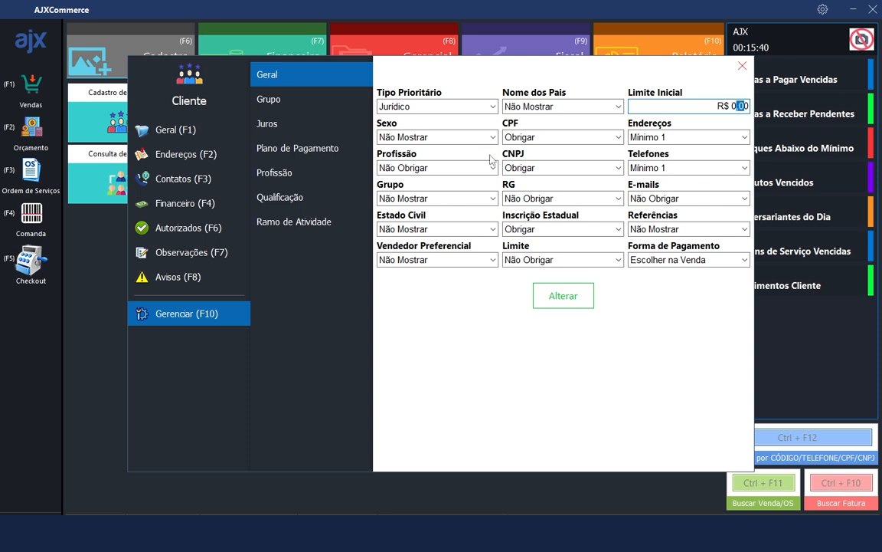
drag(731, 106, 756, 105)
text(500)
Set Forma de Pagamento to Escolher na Venda after trying Plano de Pagamento and Dia do Vencimento
click(706, 260)
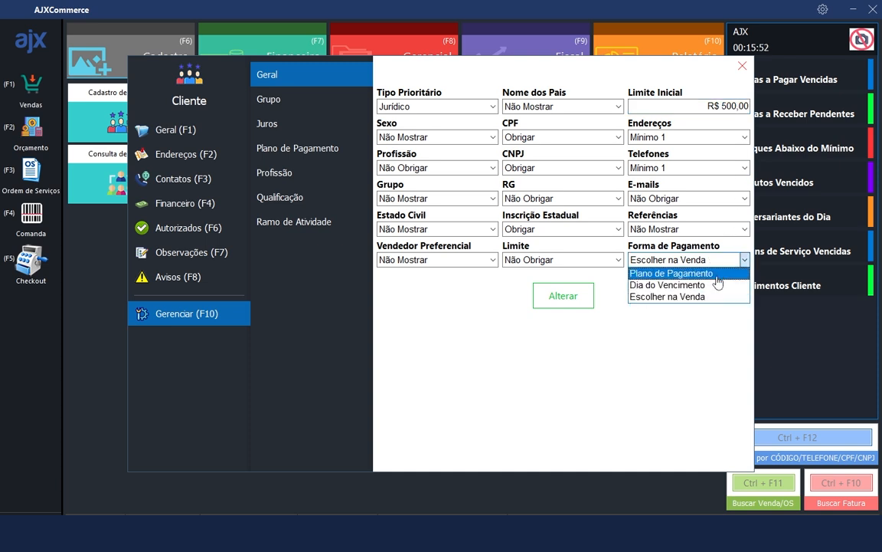
click(709, 274)
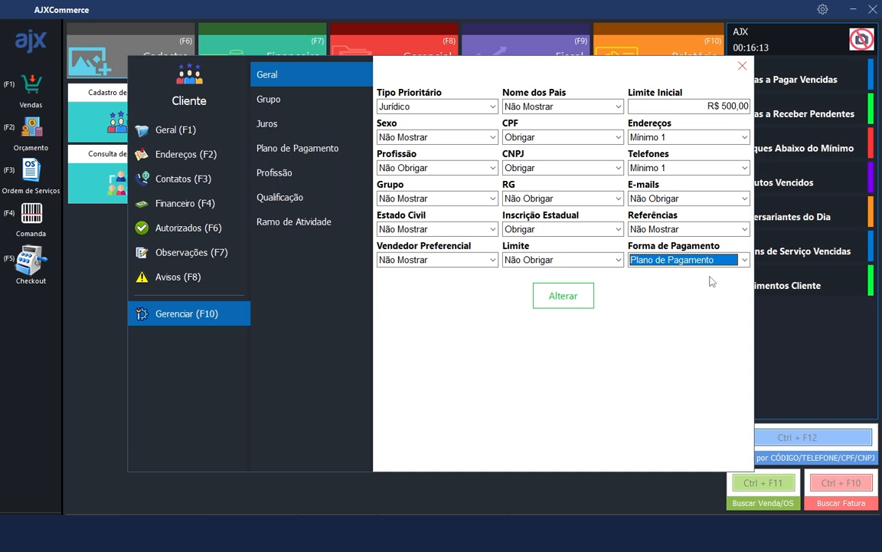
click(744, 260)
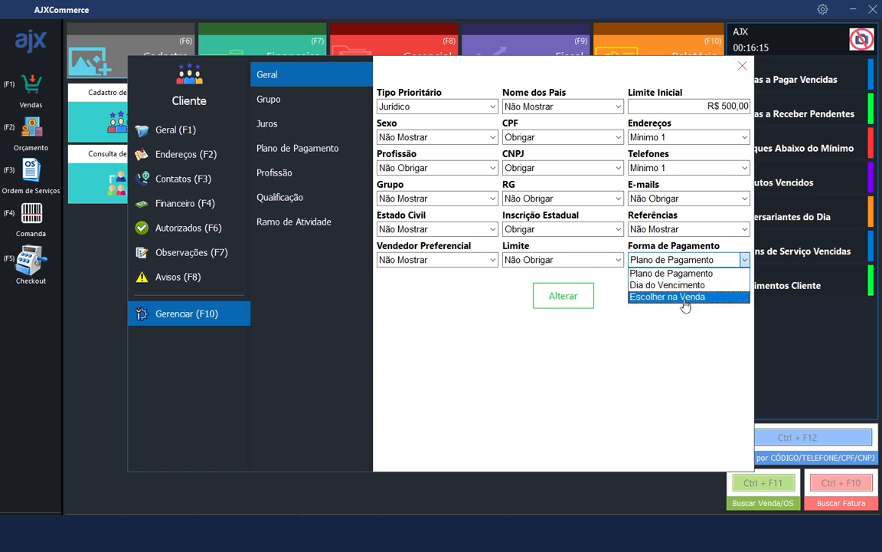
click(678, 284)
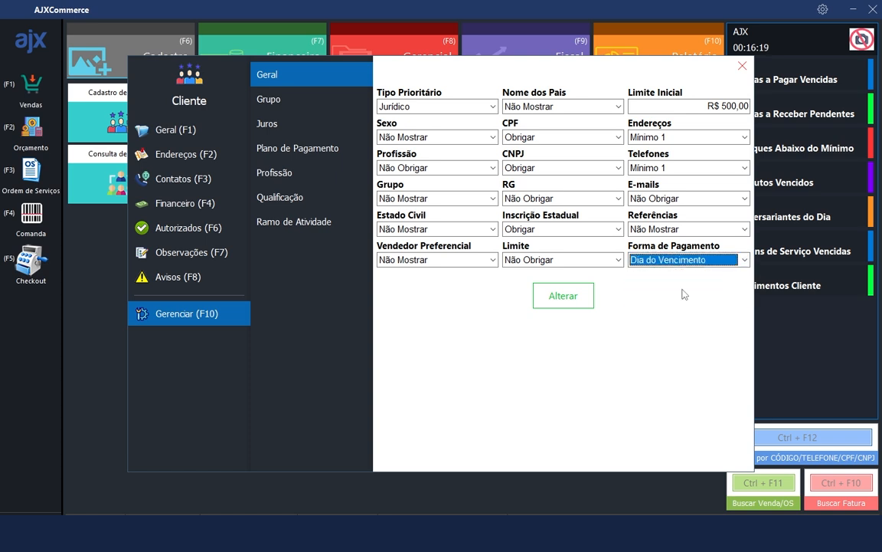
click(716, 264)
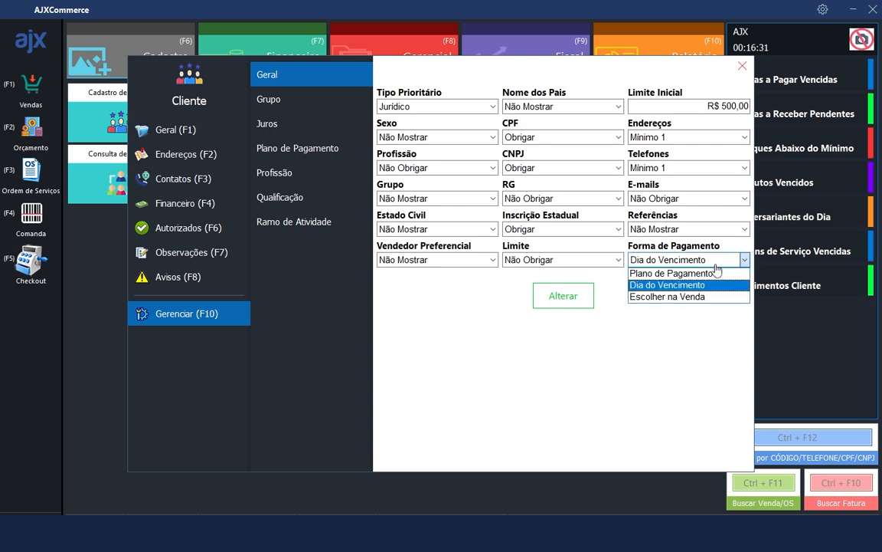
click(684, 298)
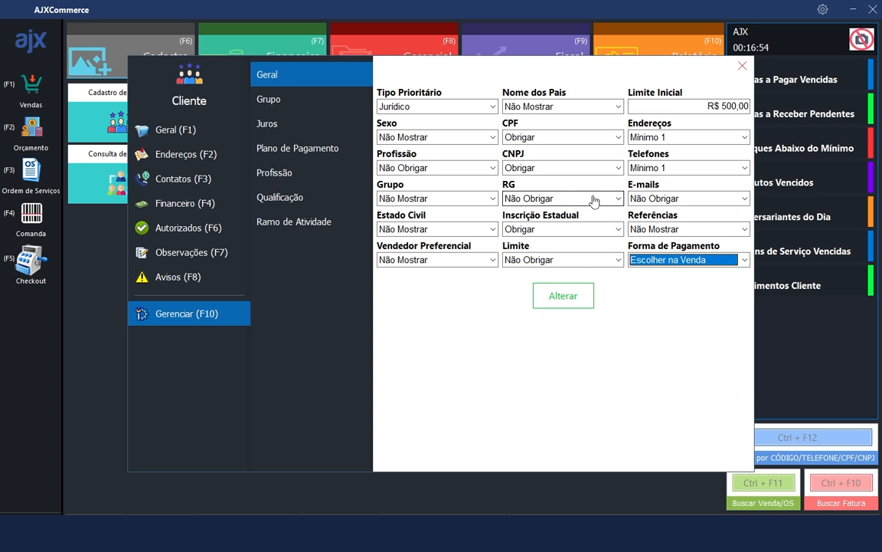
Add client groups GRUPO A and GRUPO B, then reopen the Grupo list
click(310, 100)
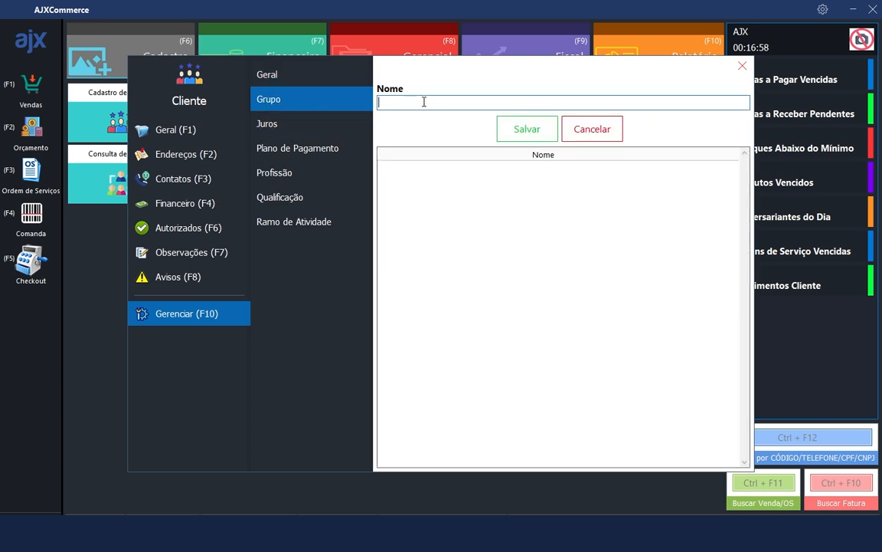
text(GRUPO A)
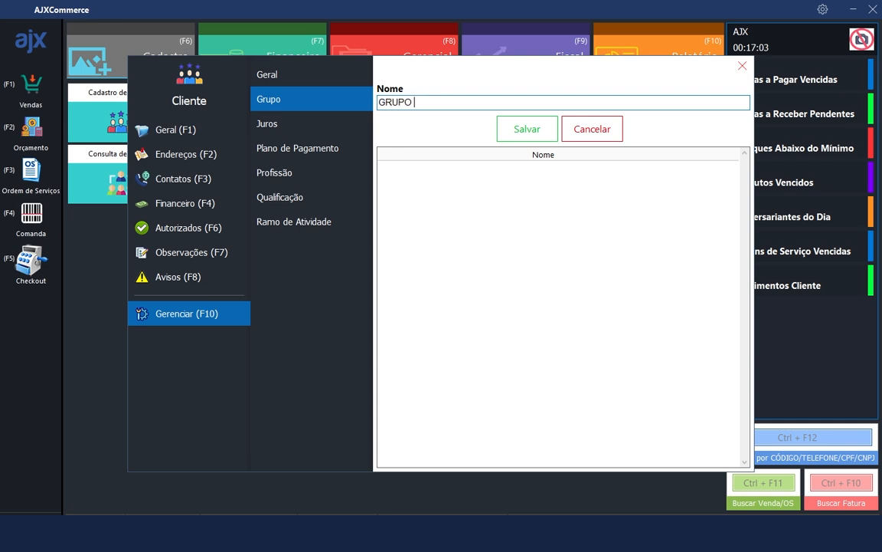
key(Return)
text(GRUPO B)
key(Return)
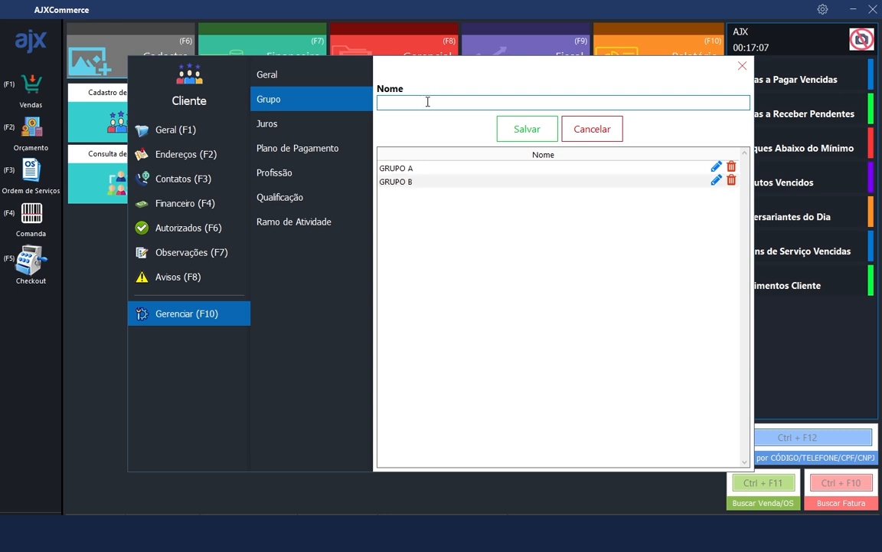
click(157, 132)
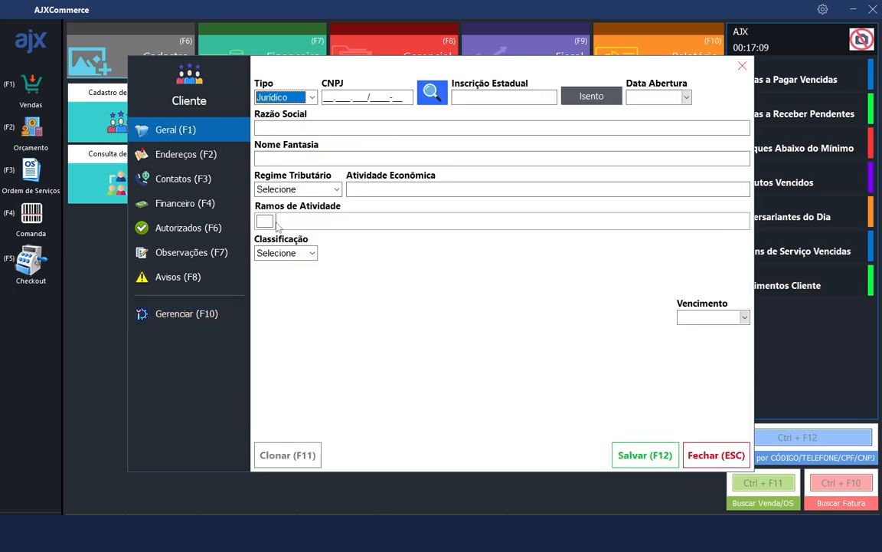
click(186, 314)
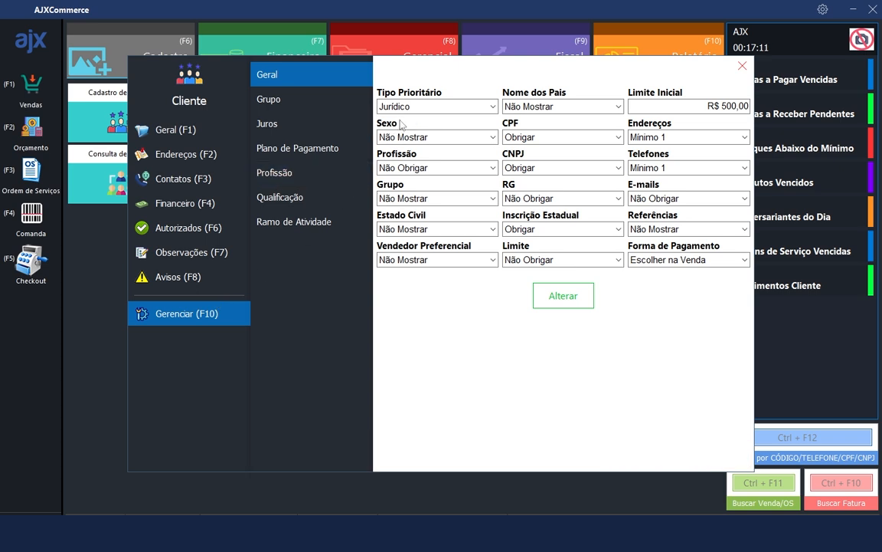
click(274, 103)
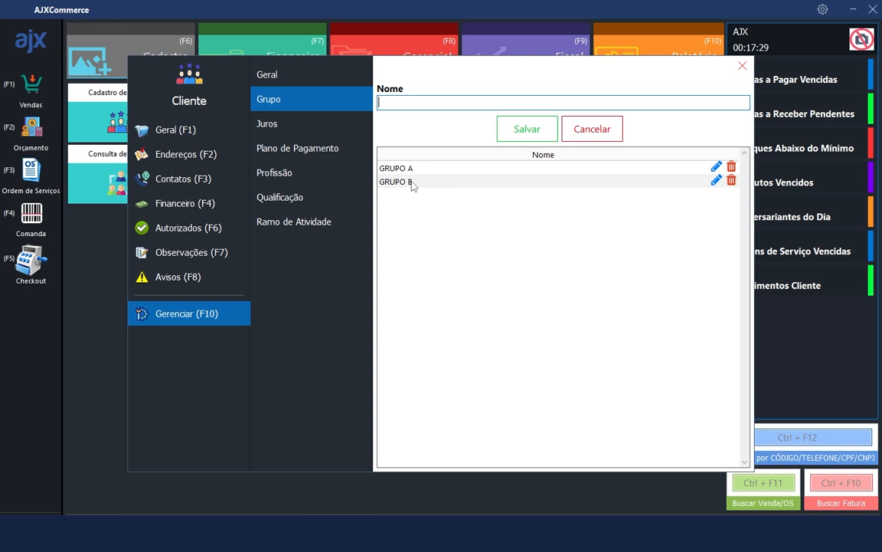
Leave Juros, Multa and Dias de Carência at zero, then go to Plano de Pagamento
click(334, 129)
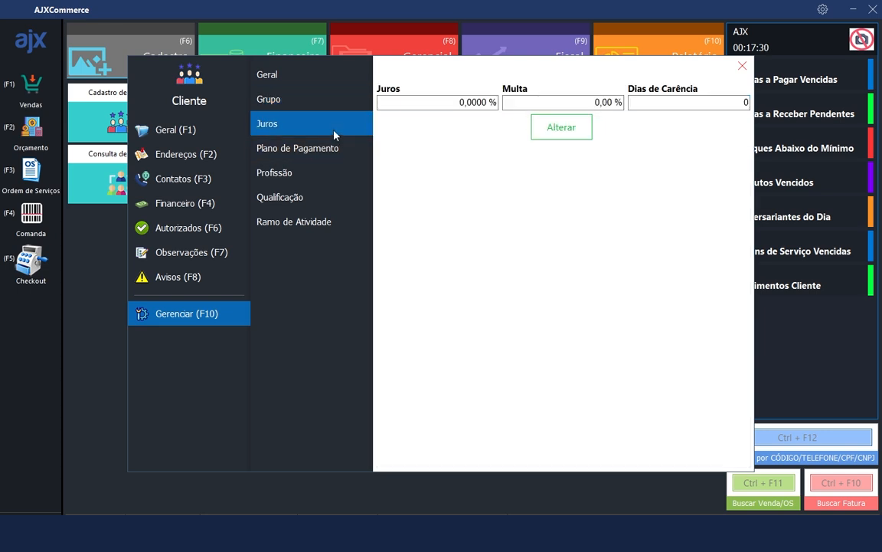
click(455, 103)
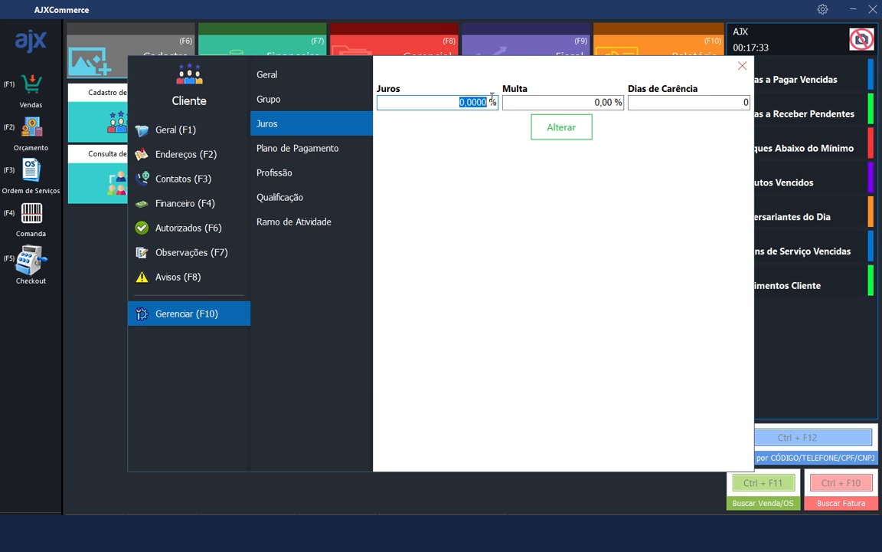
key(Tab)
key(Tab)
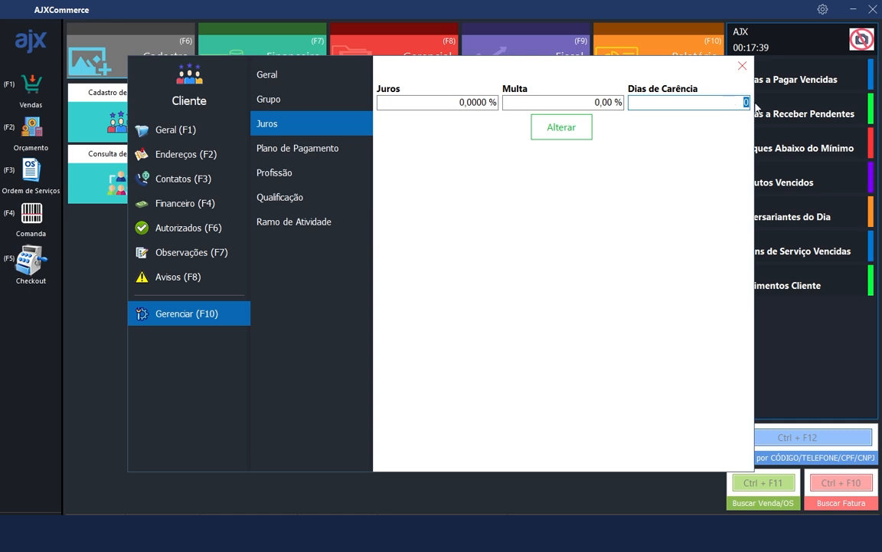
click(458, 102)
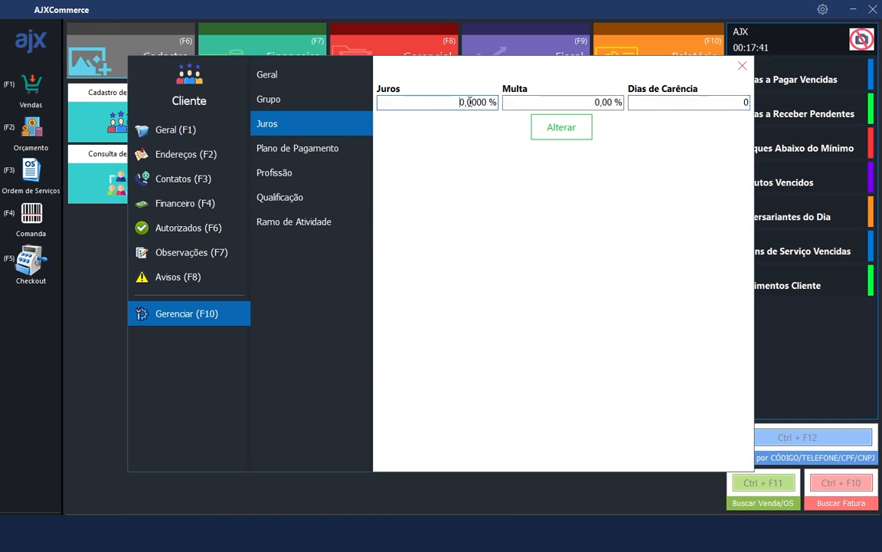
click(598, 102)
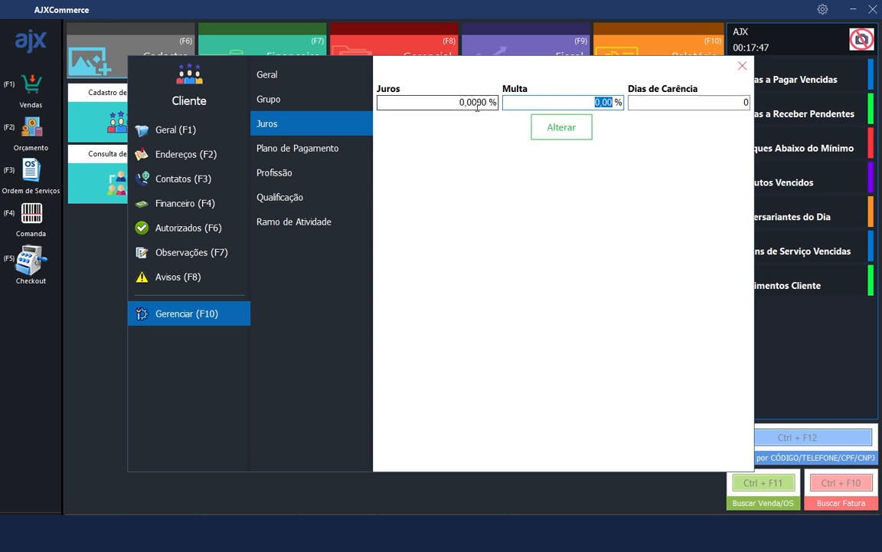
click(341, 102)
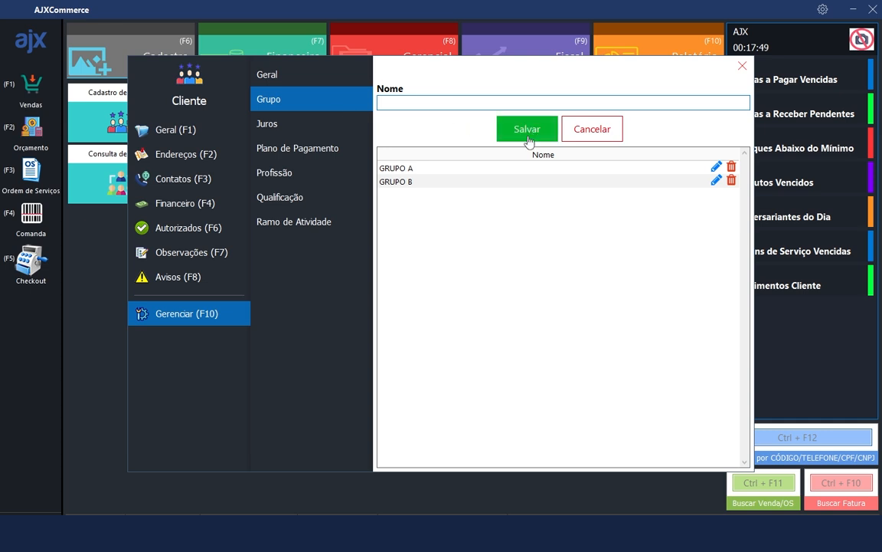
click(349, 129)
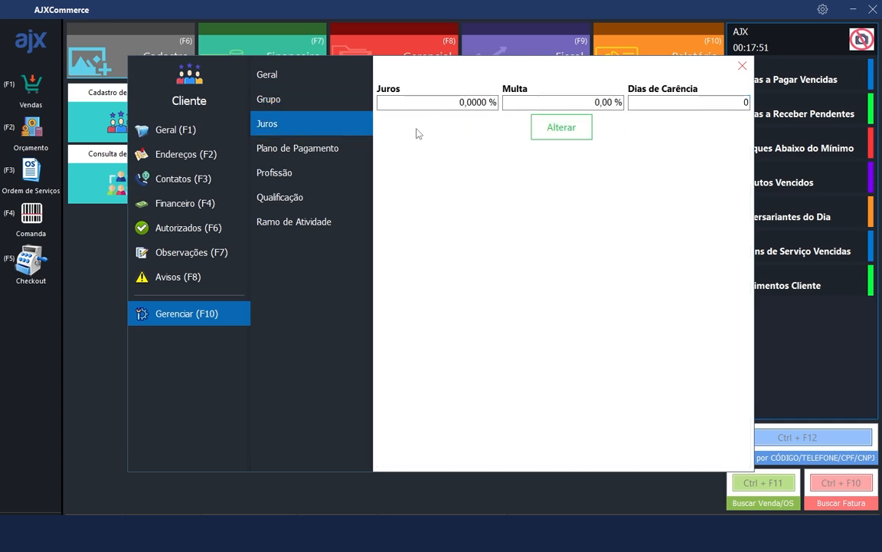
click(298, 150)
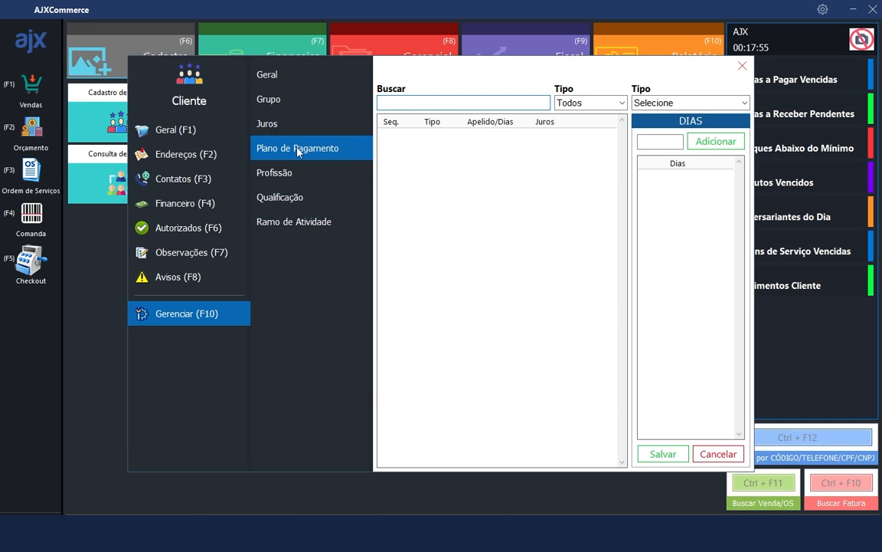
Create a Crediário payment plan with 30 days
click(694, 103)
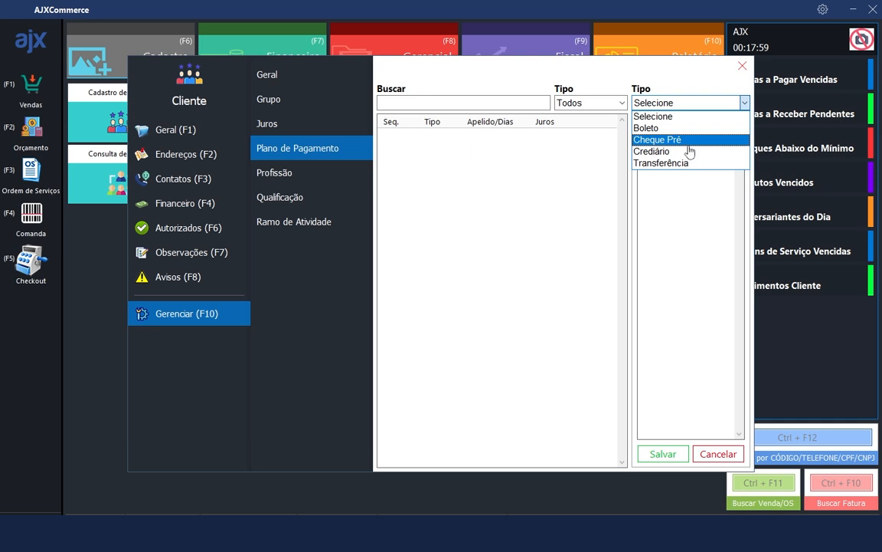
click(690, 162)
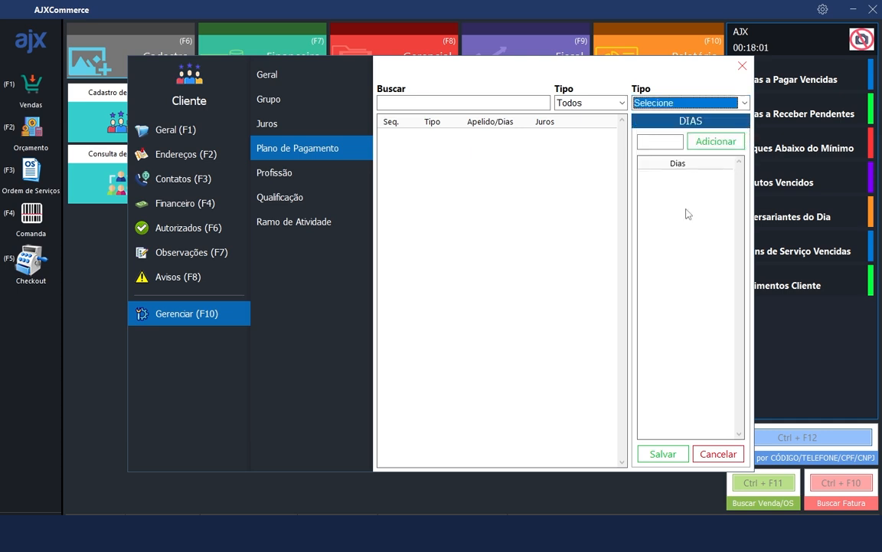
click(745, 102)
click(657, 151)
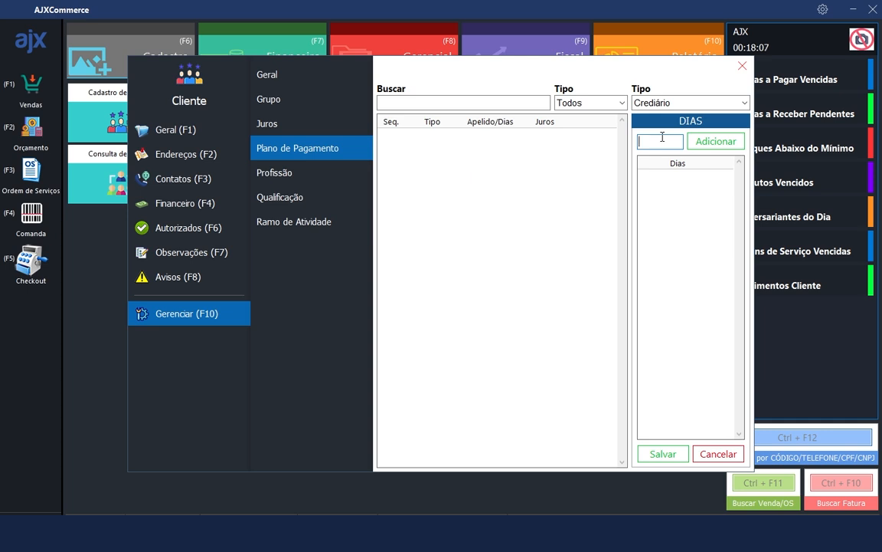
text(30)
key(Return)
click(661, 454)
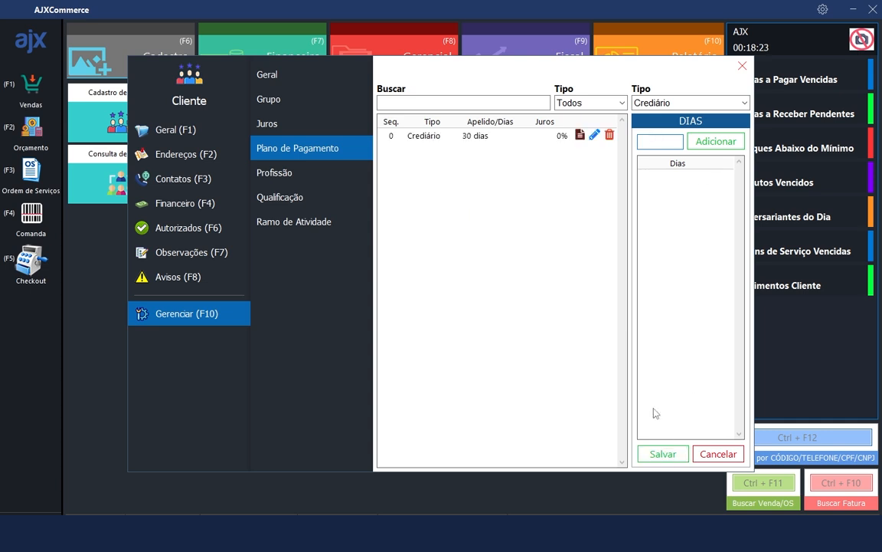
Create a Crediário payment plan with days 30 and 60
click(664, 142)
key(Return)
text(60)
key(Return)
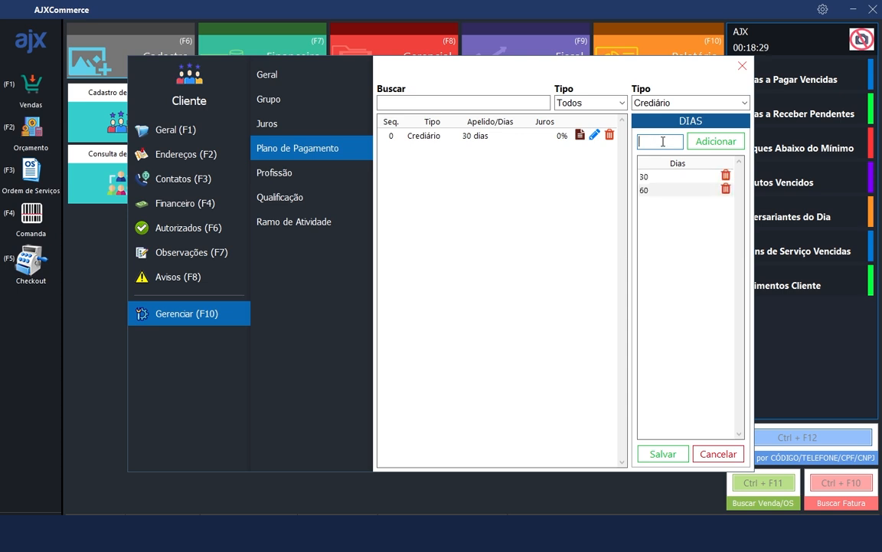
click(664, 463)
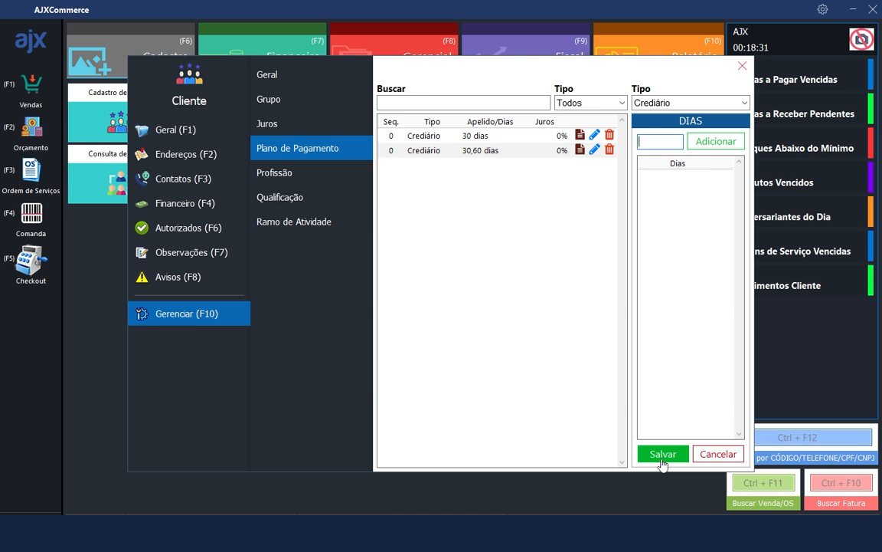
Create a Crediário payment plan with days 30, 60 and 90
click(645, 141)
text(30)
key(Return)
text(60)
key(Return)
text(90)
key(Return)
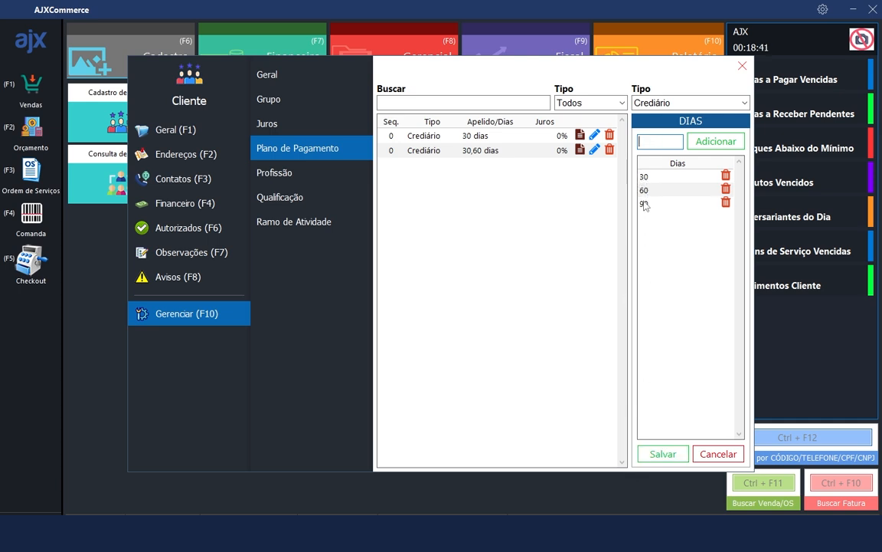
click(663, 453)
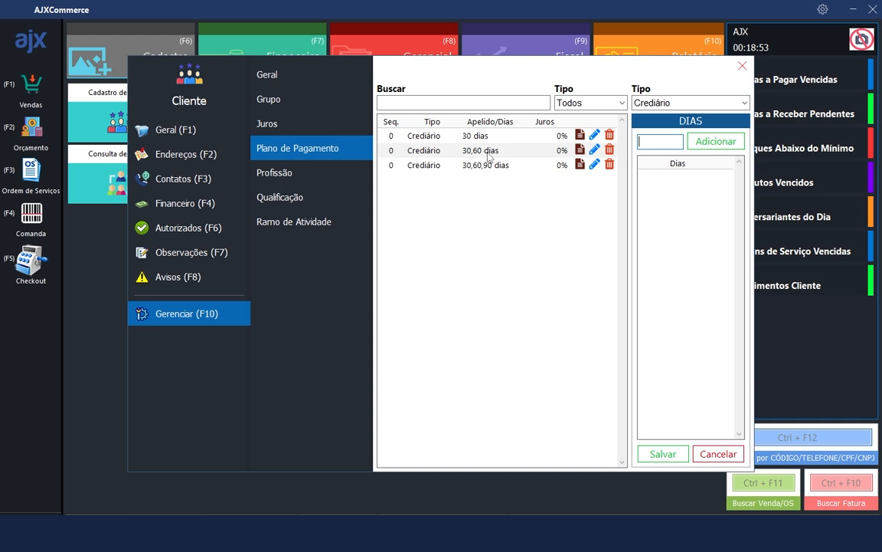
Nickname the 30, 30,60 and 30,60,90 dias plans 1 X, 2 X and 3 X
click(579, 136)
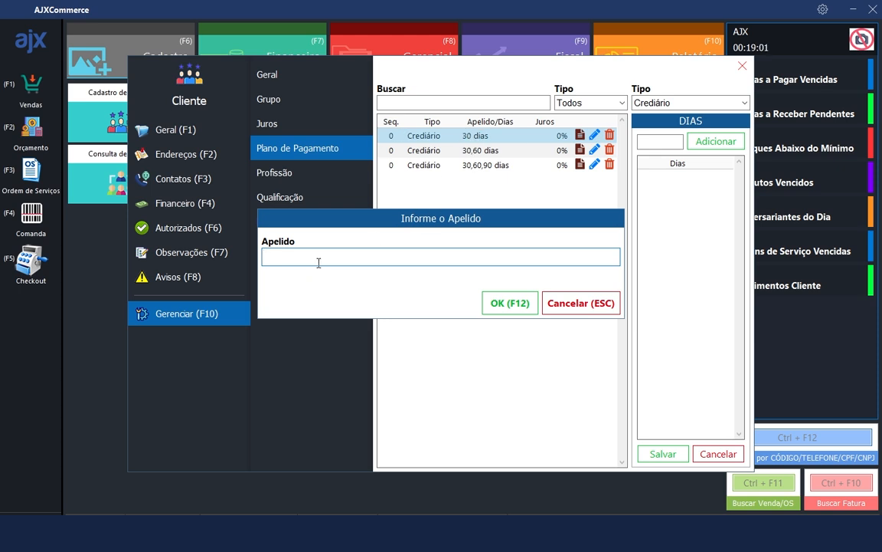
text(1 X)
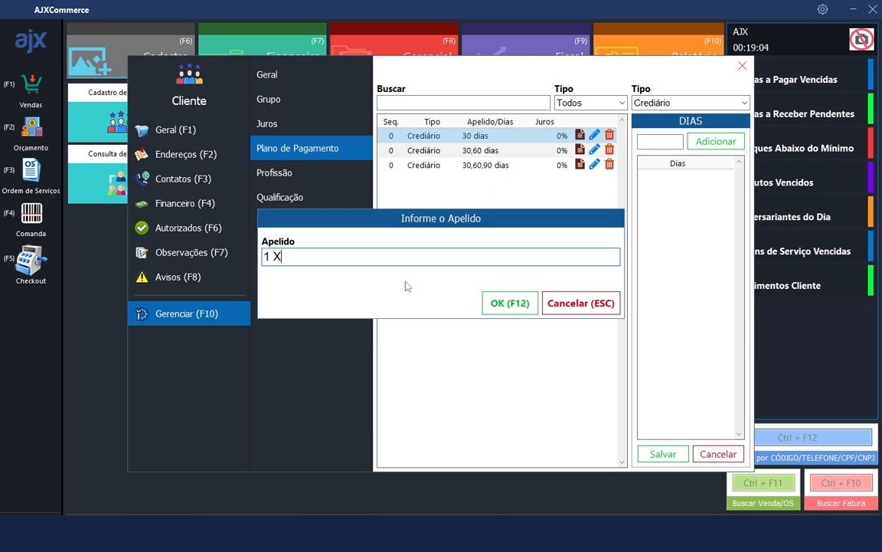
click(509, 303)
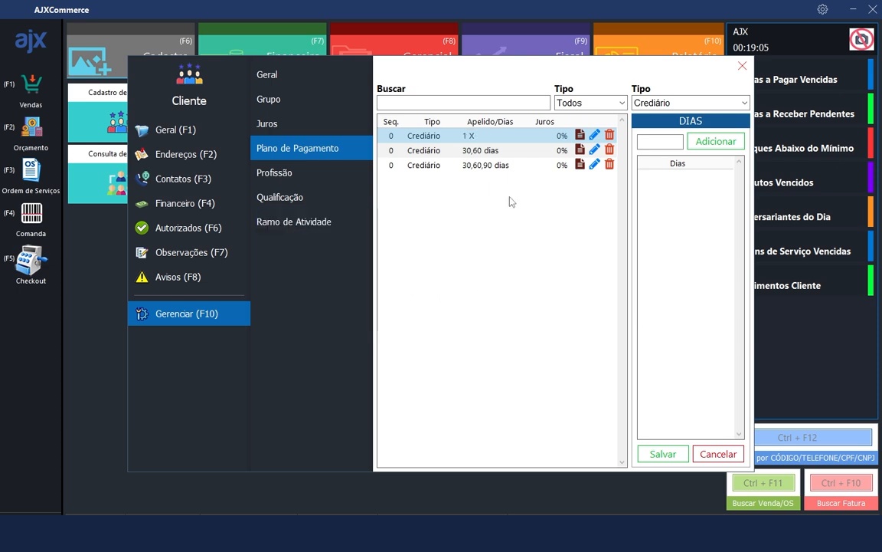
click(578, 150)
text(2 X)
click(497, 305)
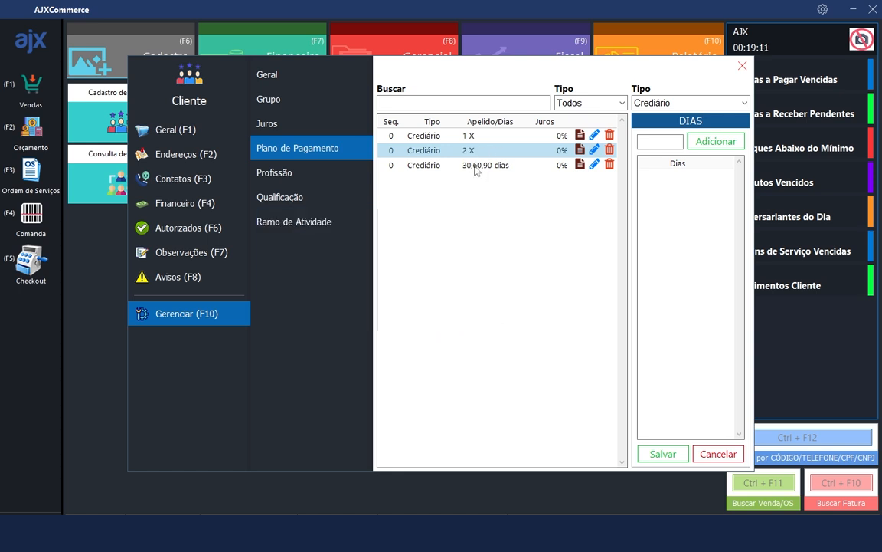
click(579, 164)
text(3 )
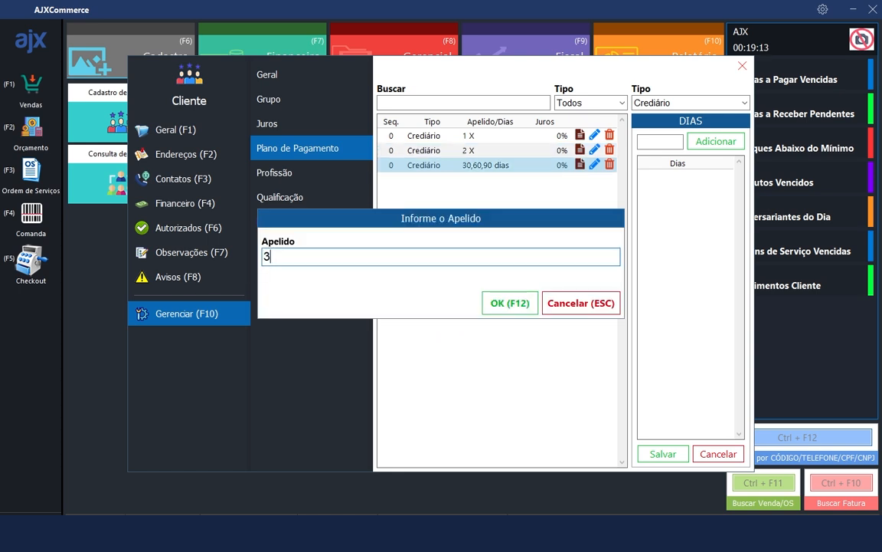
text(X)
click(494, 304)
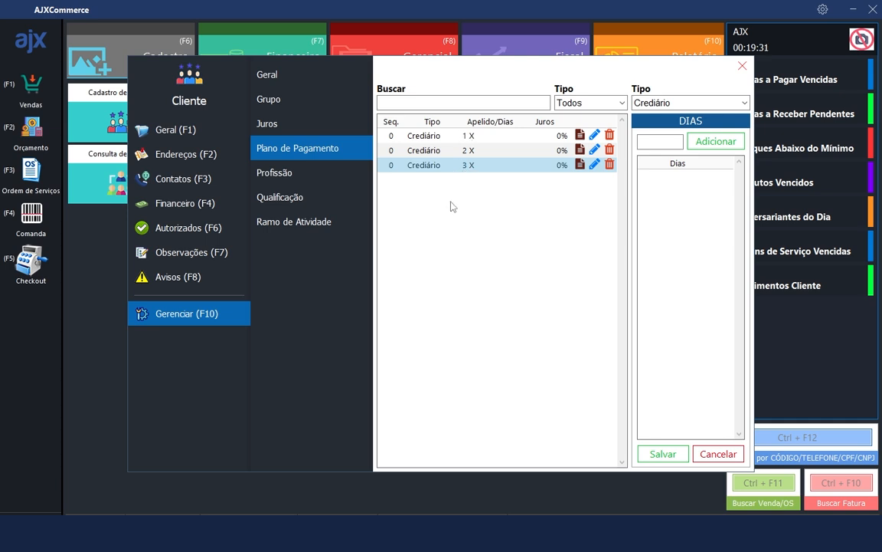
Set the 3 X plan's sequence number to 3
double_click(389, 165)
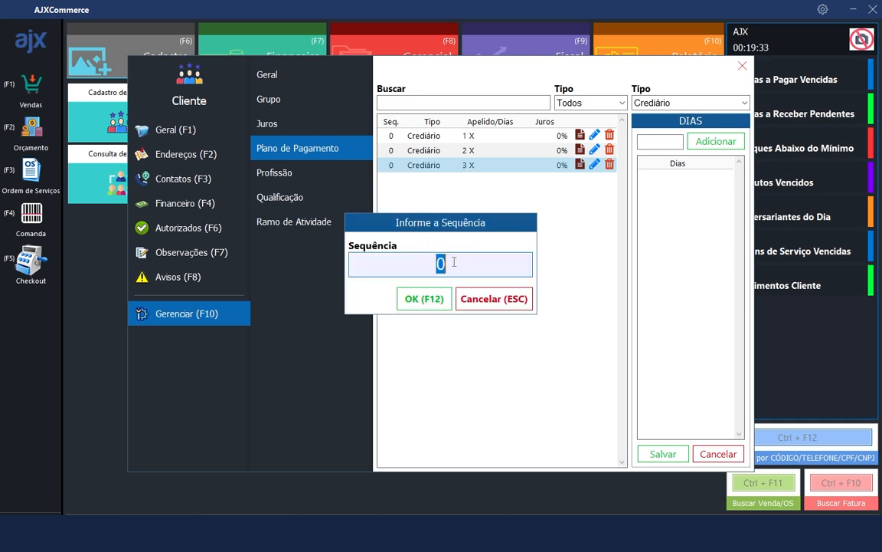
text(3)
click(422, 303)
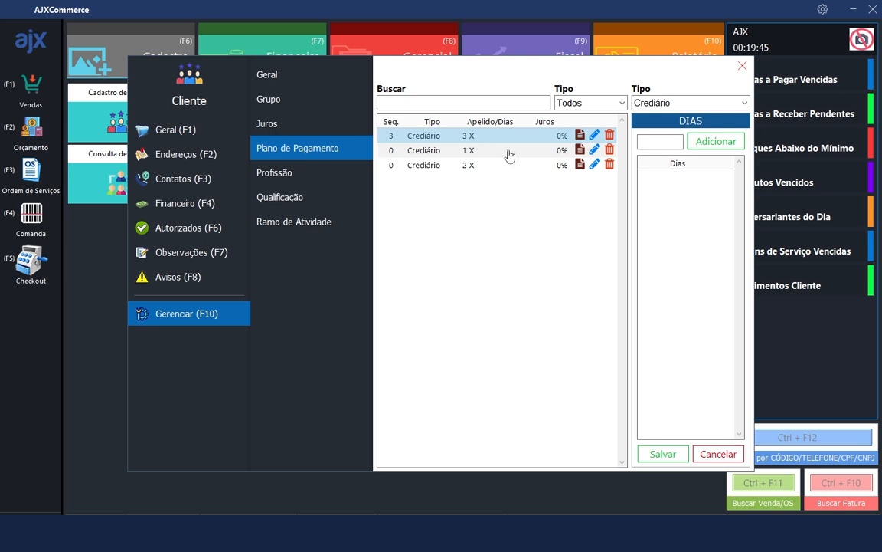
Delete the 3 X Crediário plan, confirming with Sim
click(595, 138)
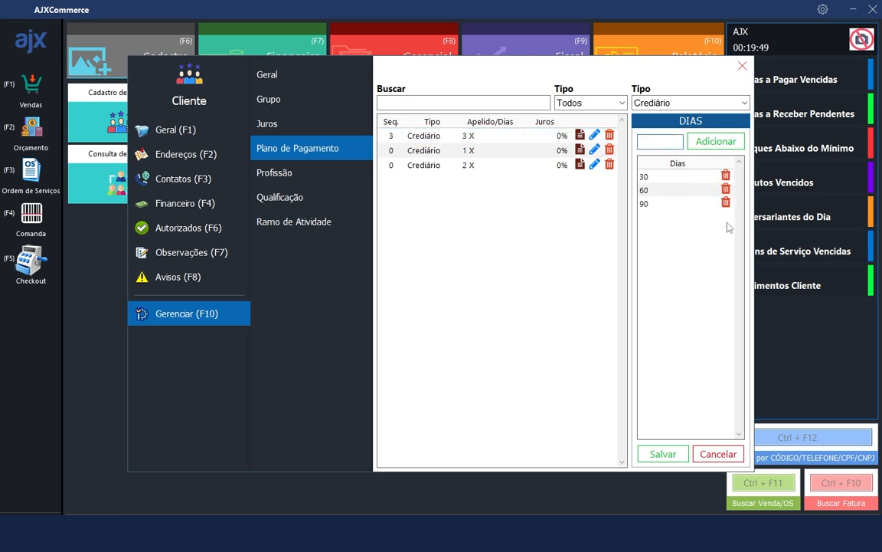
click(609, 137)
click(445, 335)
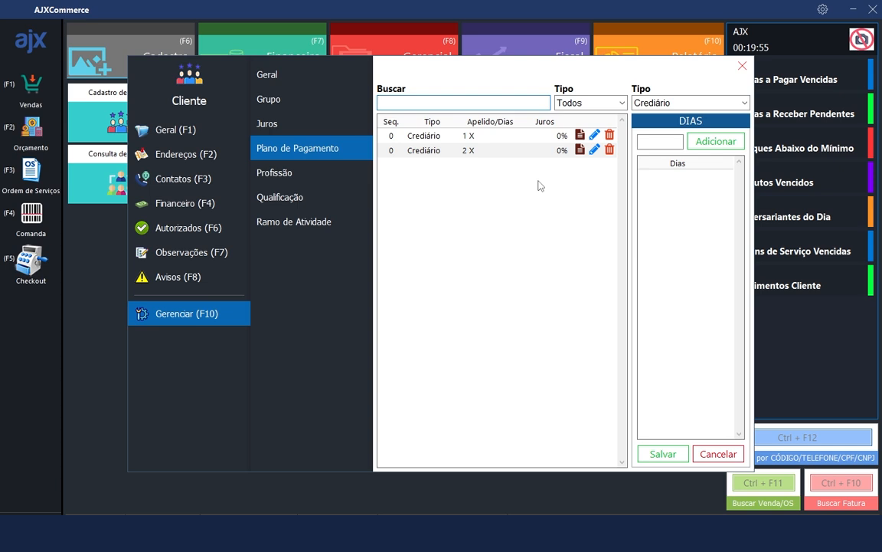
Add professions SUPORTE TECNICO and VENDEDOR, then view the empty Qualificação list
click(312, 105)
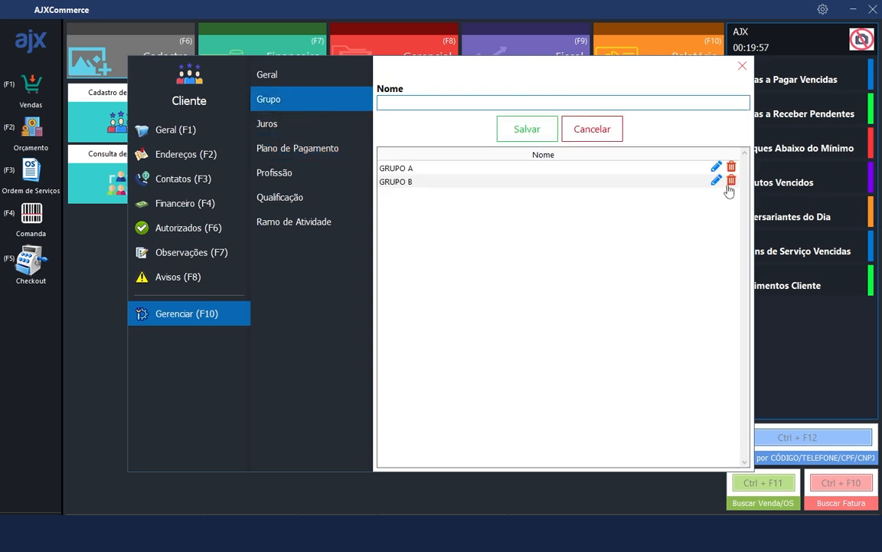
click(305, 169)
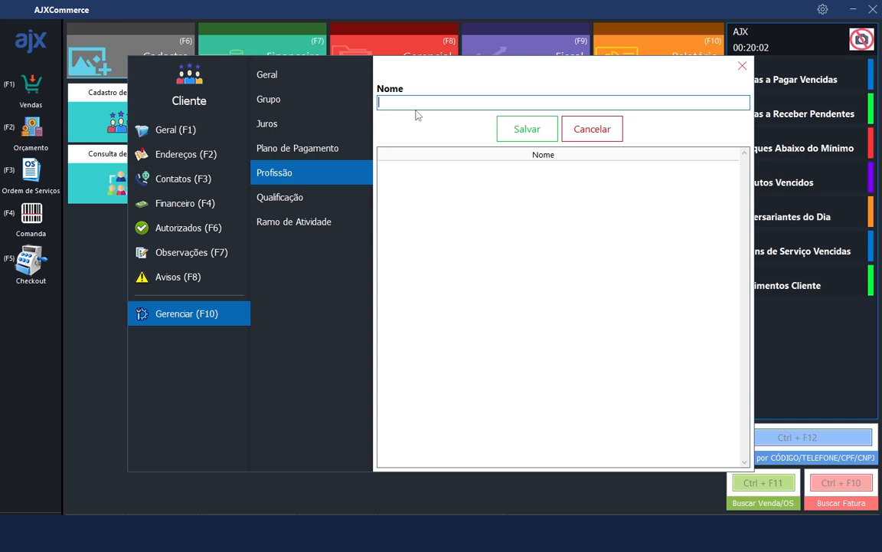
text(SUPORTE TECNICO)
key(Return)
text(VENDEDOR)
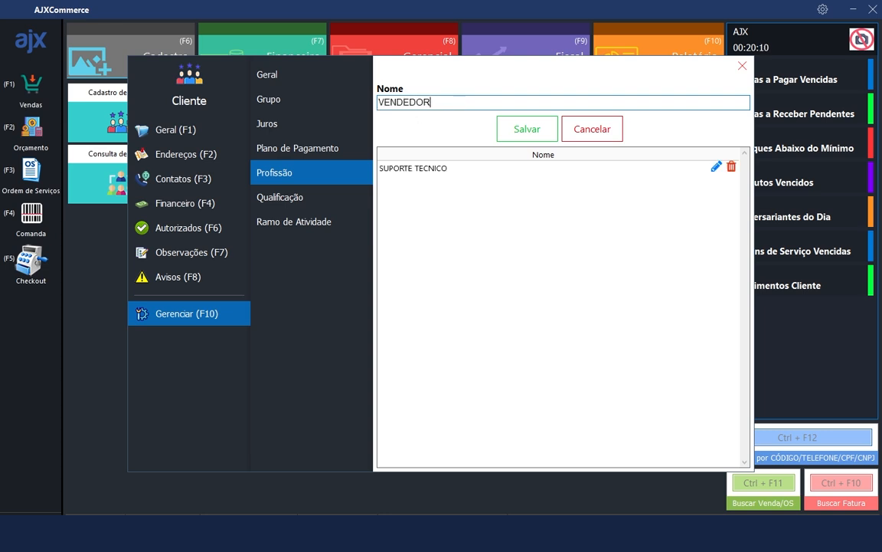
key(Return)
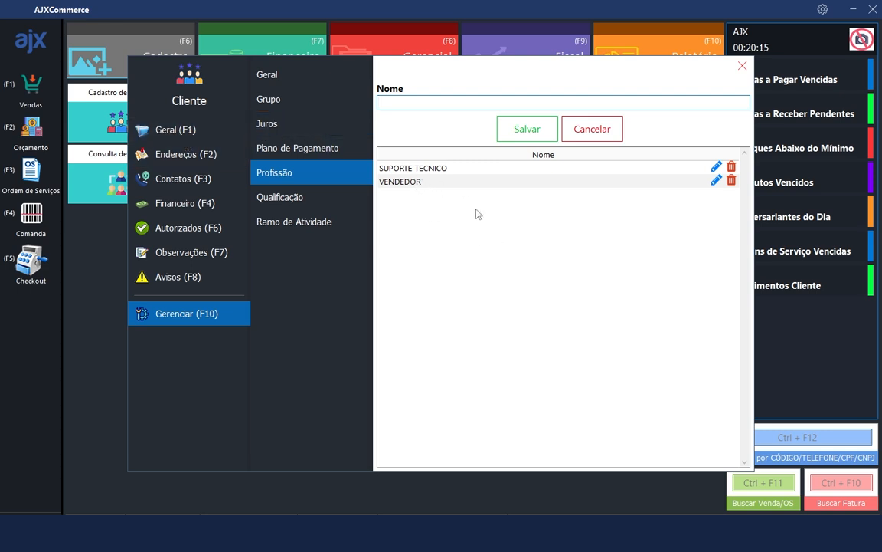
click(331, 210)
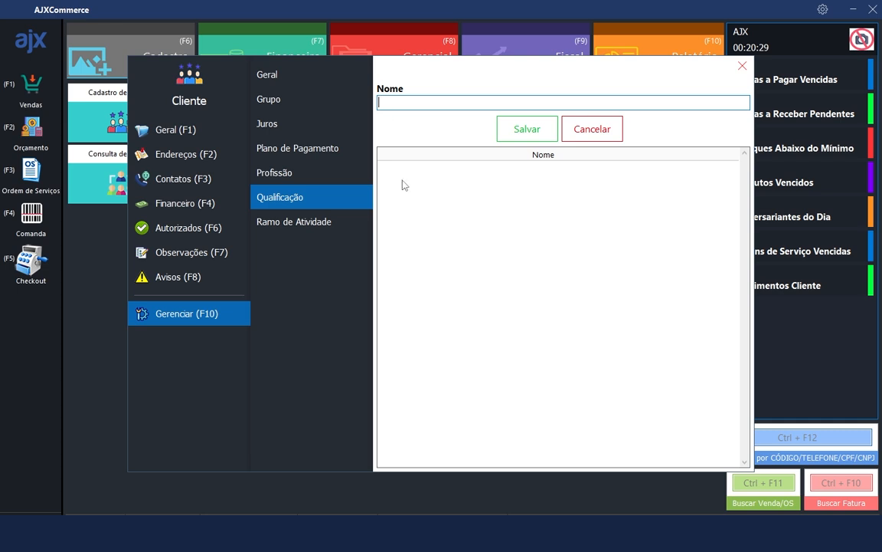
Add AGROPECUARIO and ALIMENTICIO to the Ramo de Atividade list
click(324, 224)
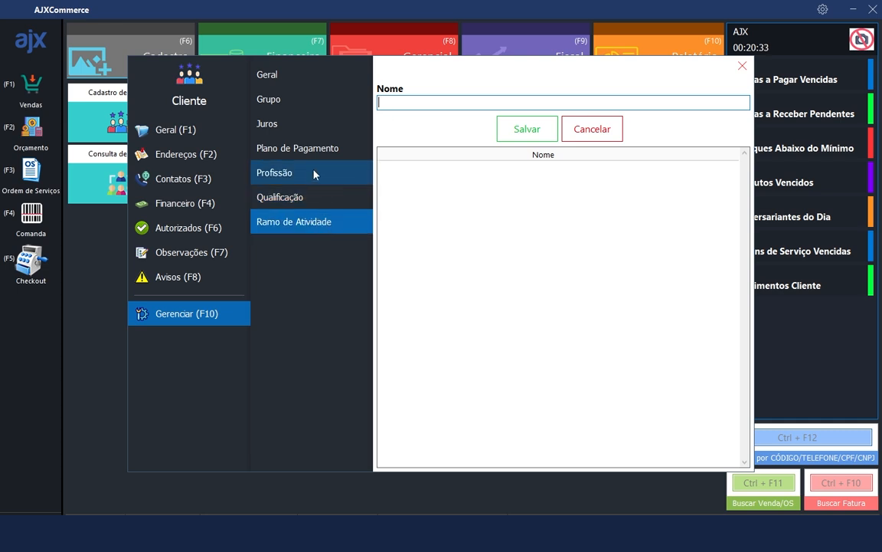
click(315, 175)
click(313, 234)
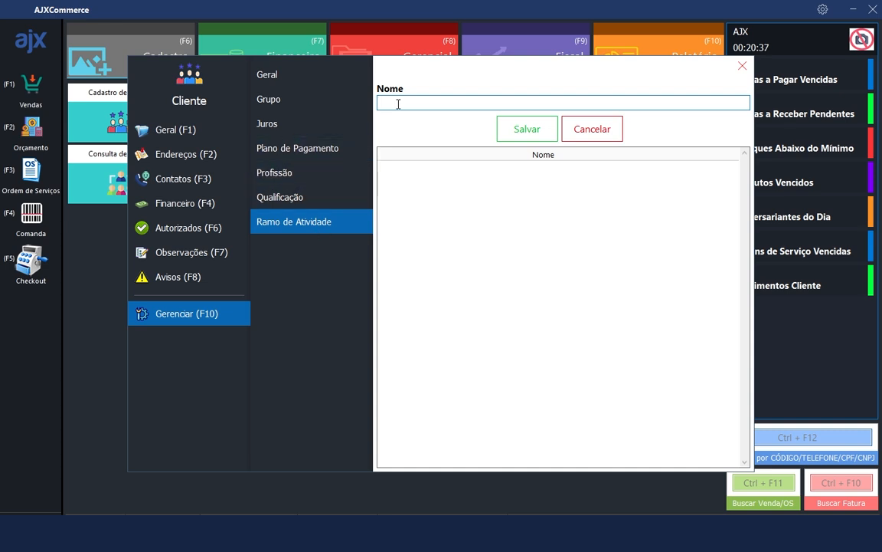
text(AGROPECUARIO)
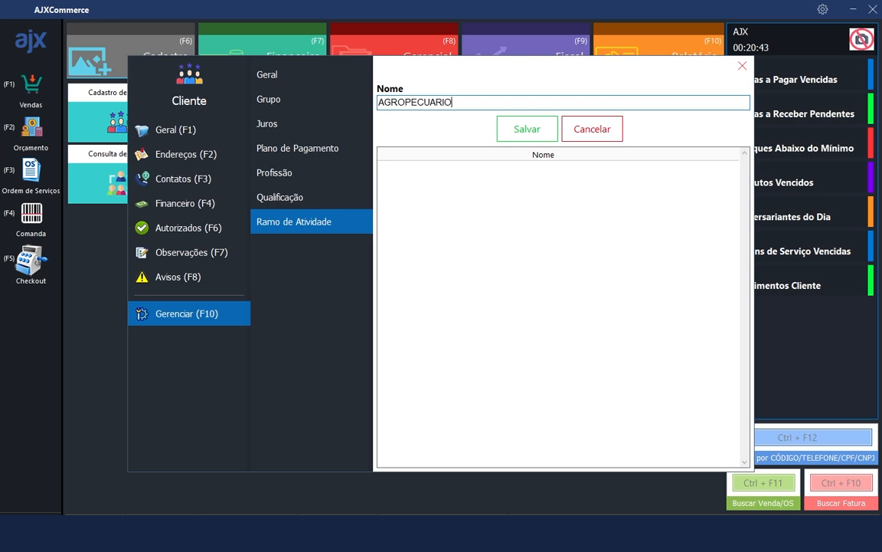
key(Return)
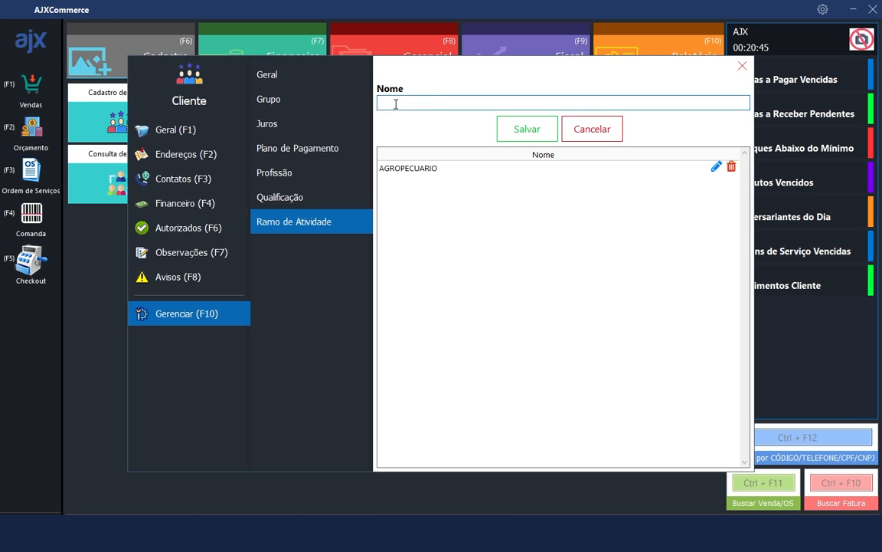
text(ALIMENTI)
text(CIO)
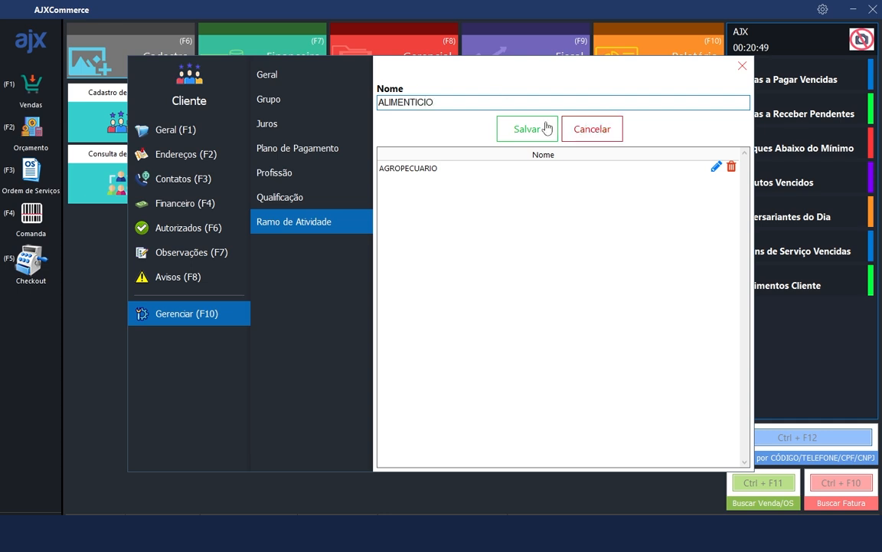
click(532, 128)
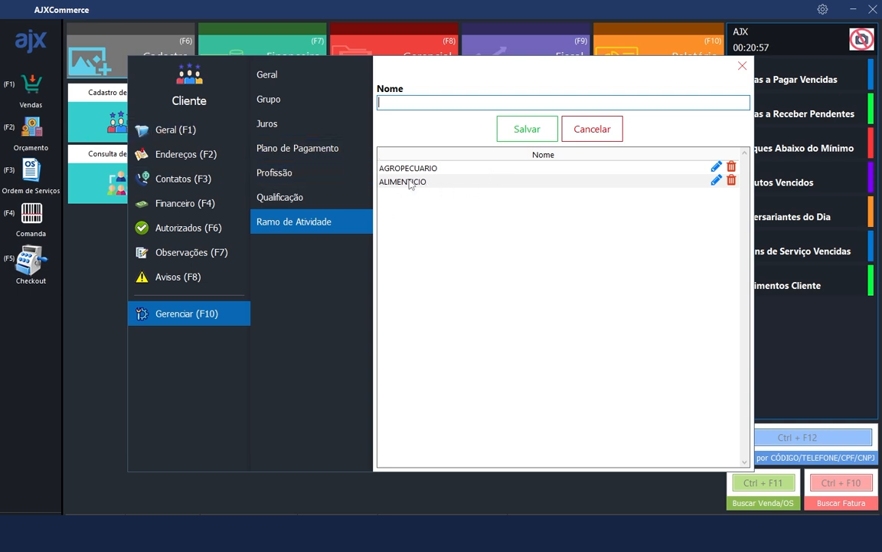
click(264, 169)
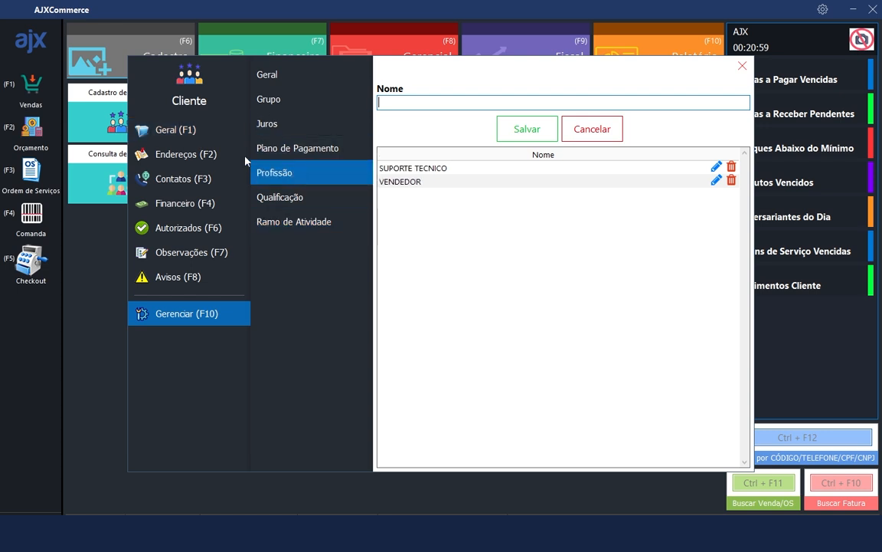
click(289, 222)
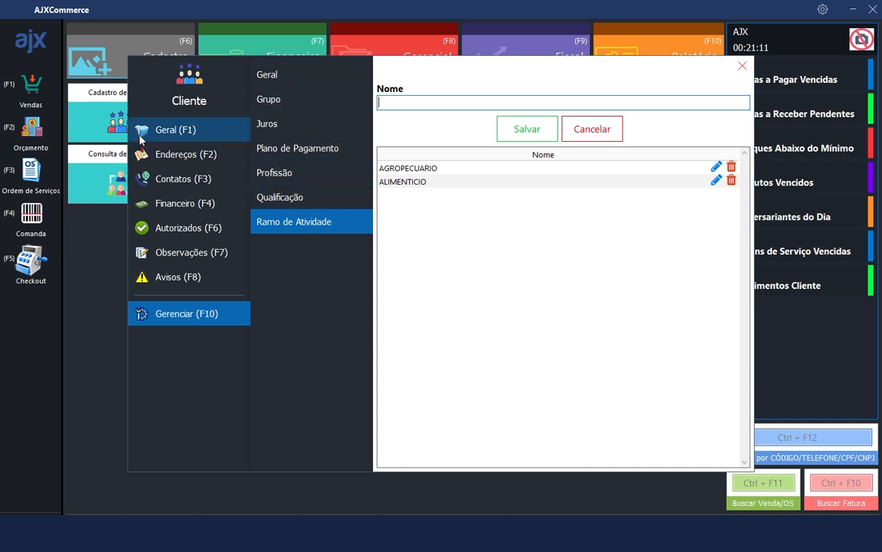
click(165, 137)
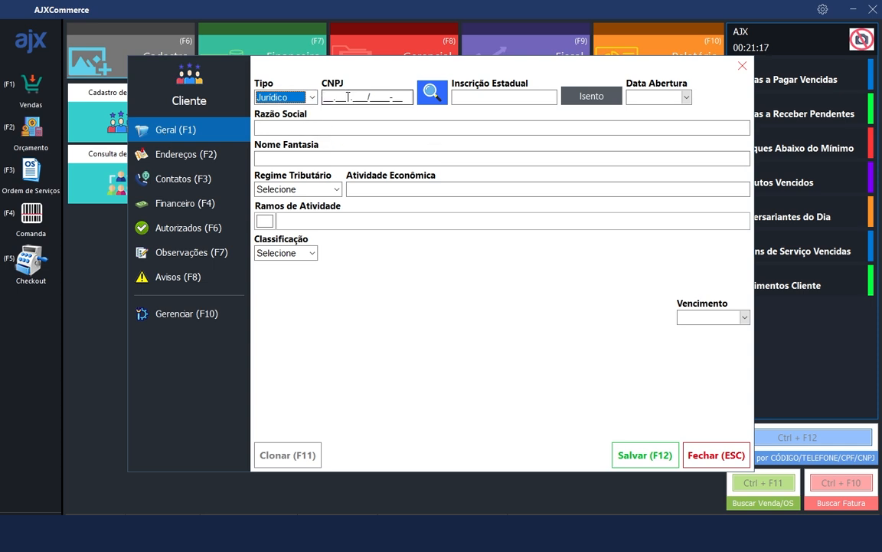
click(326, 99)
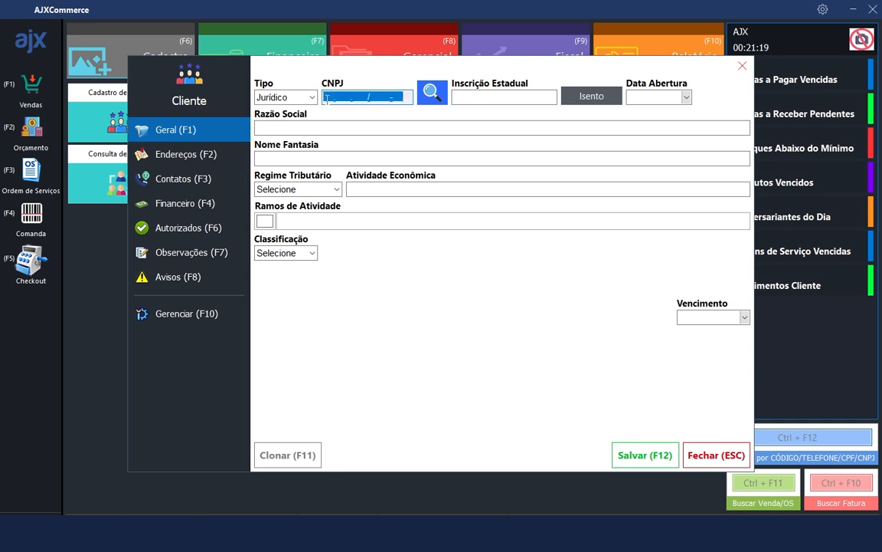
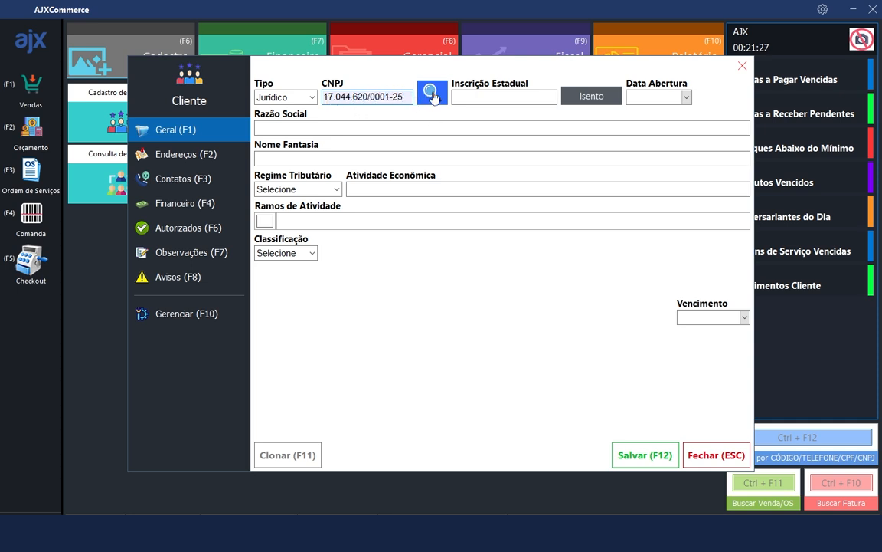
drag(409, 97, 324, 83)
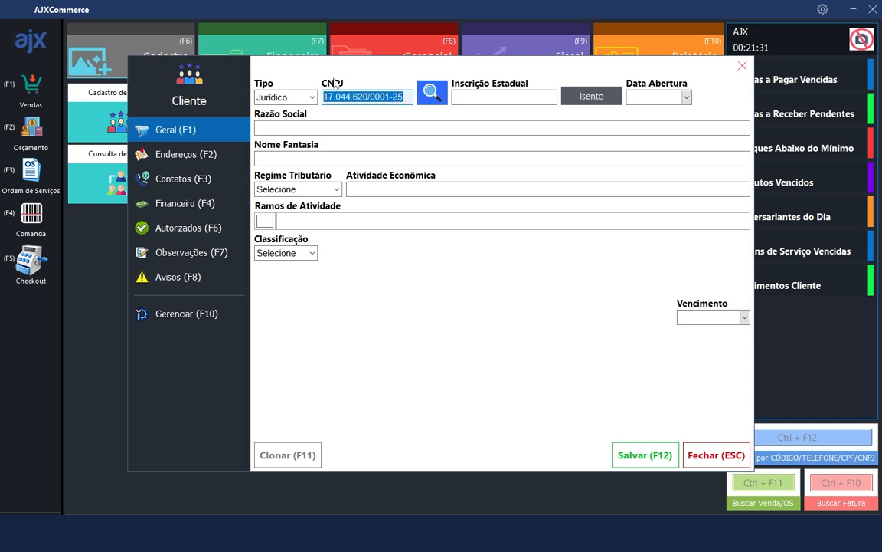
click(434, 97)
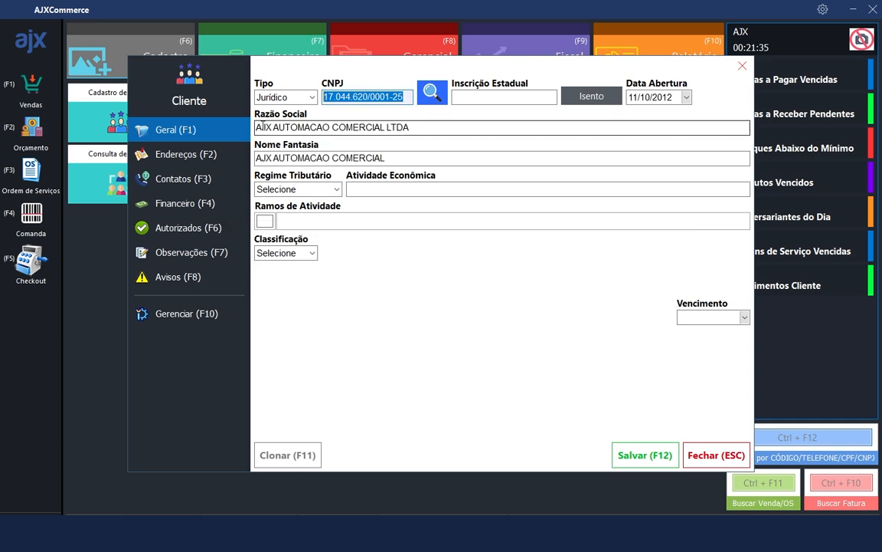
drag(257, 128, 447, 133)
drag(322, 158, 256, 158)
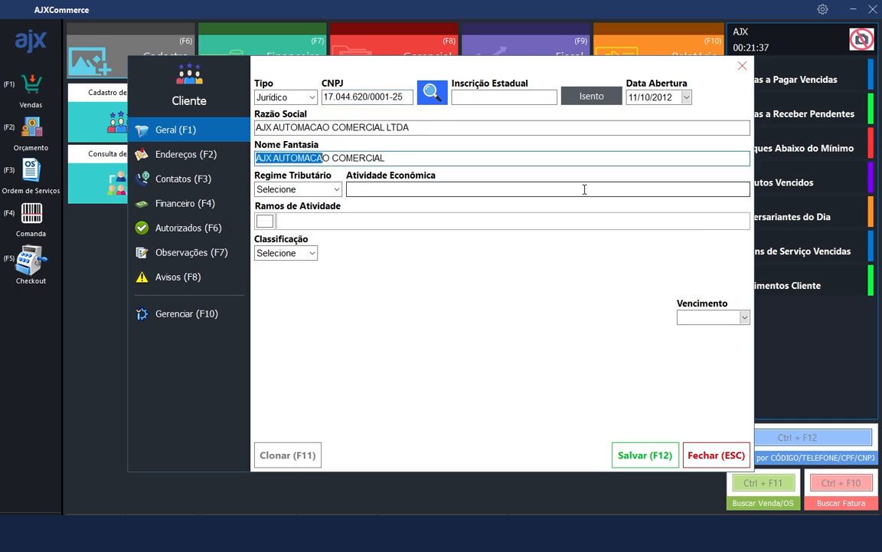
click(168, 144)
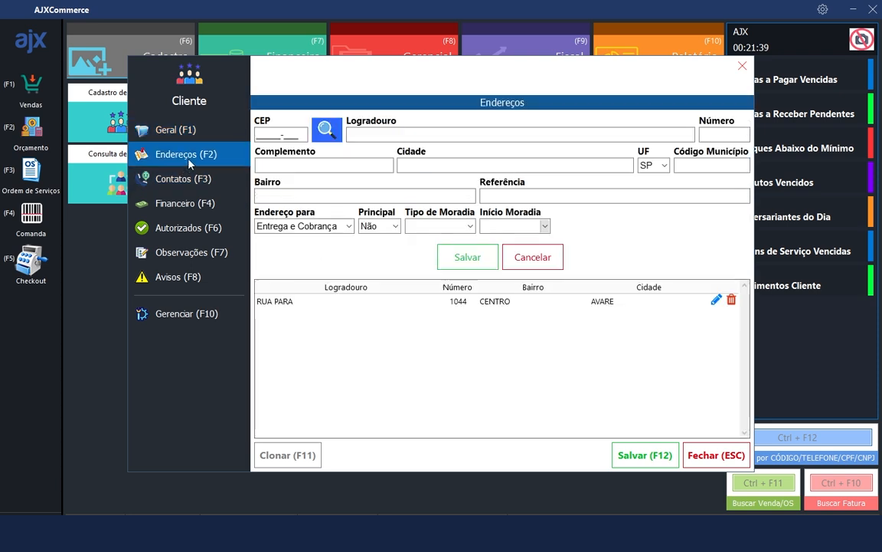
click(208, 188)
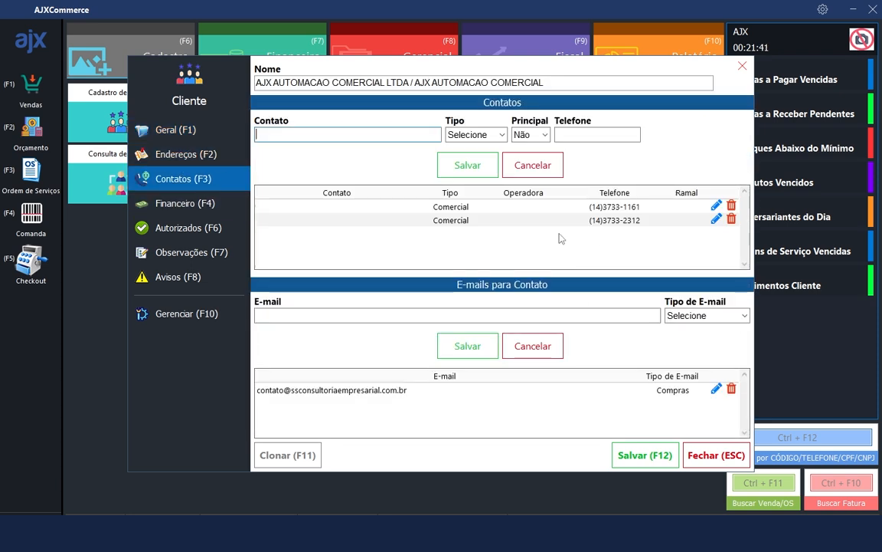
click(176, 127)
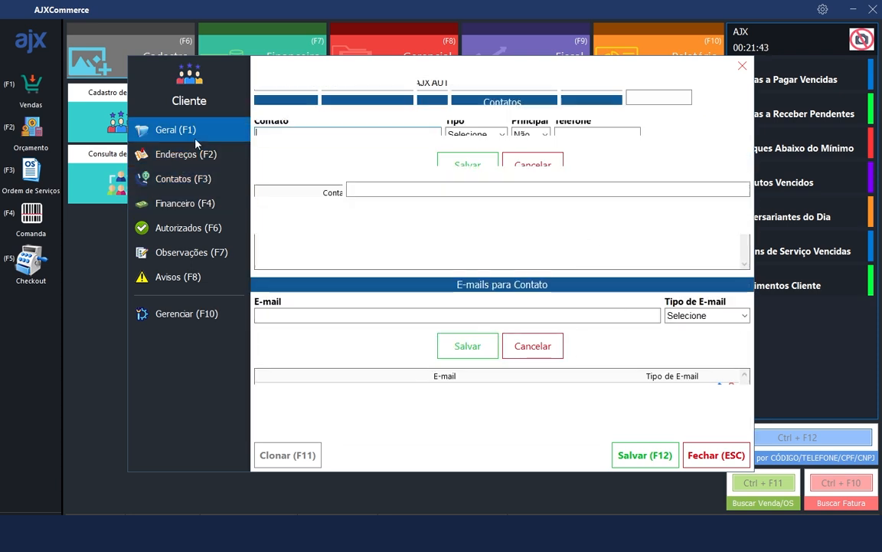
drag(323, 96, 380, 93)
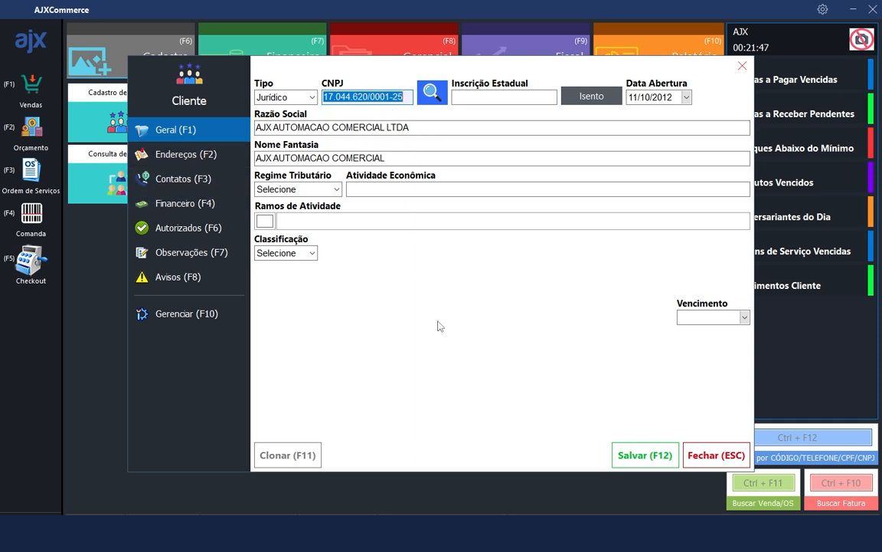
click(495, 97)
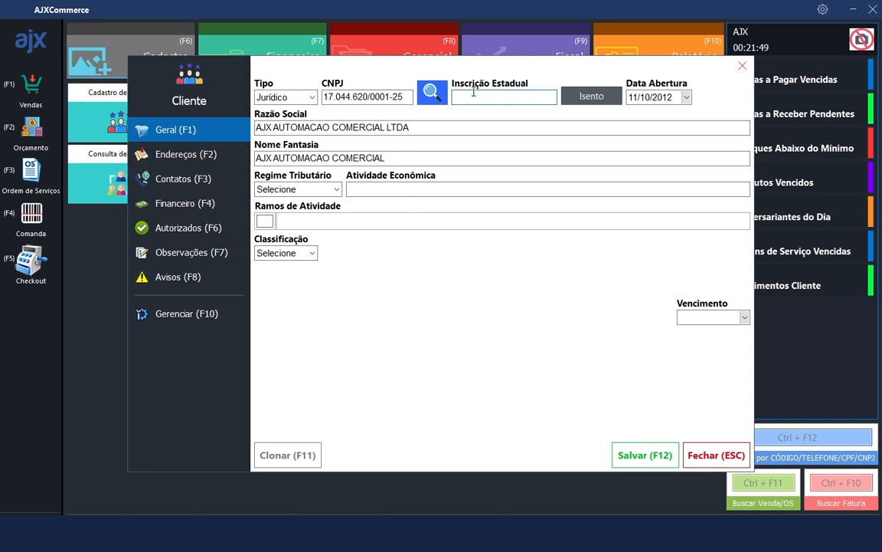
click(584, 101)
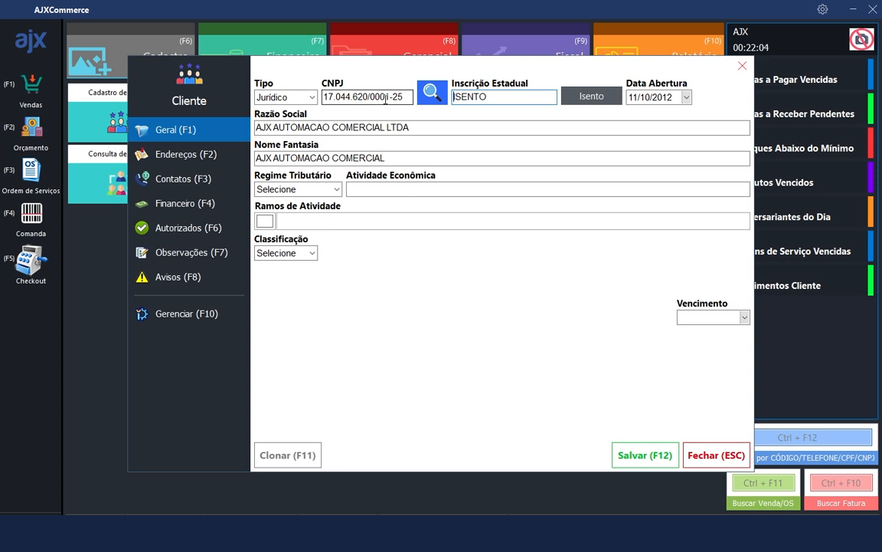
double_click(503, 96)
click(192, 308)
click(167, 130)
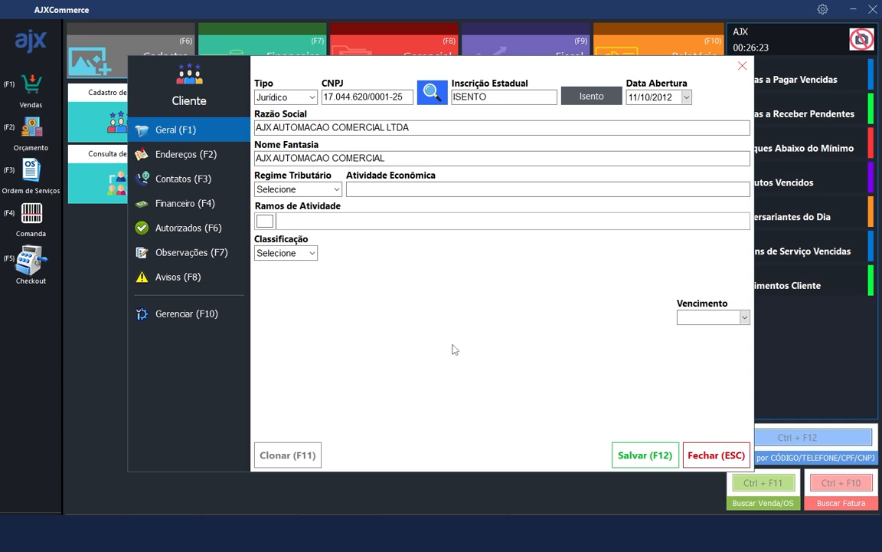
click(304, 98)
click(276, 110)
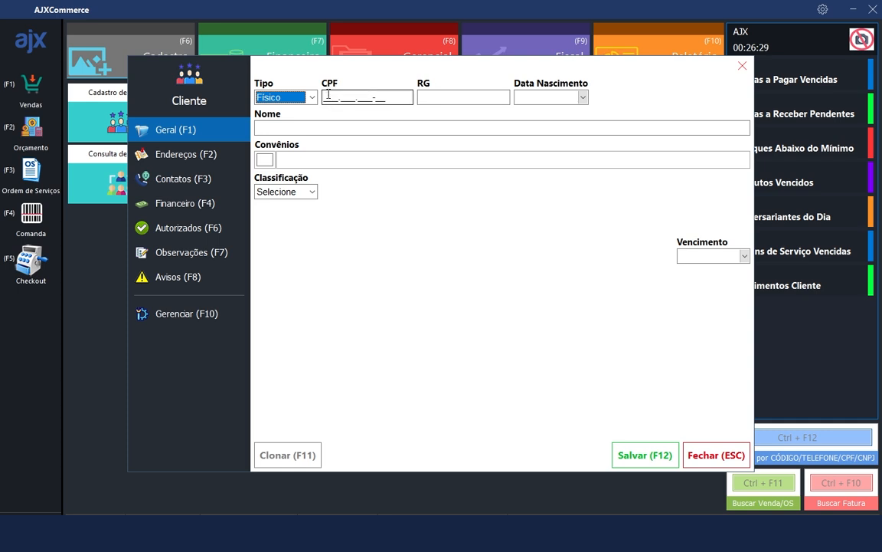
click(320, 128)
text(KAIQUE)
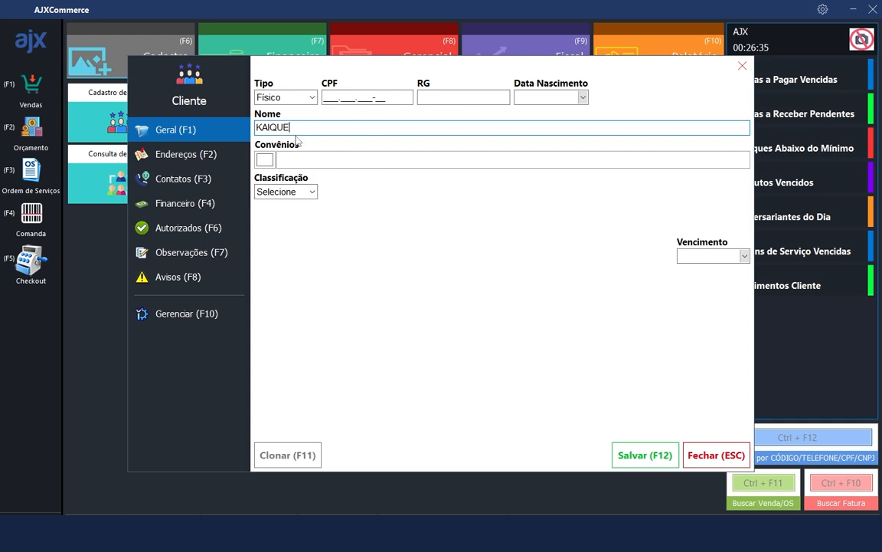
click(212, 315)
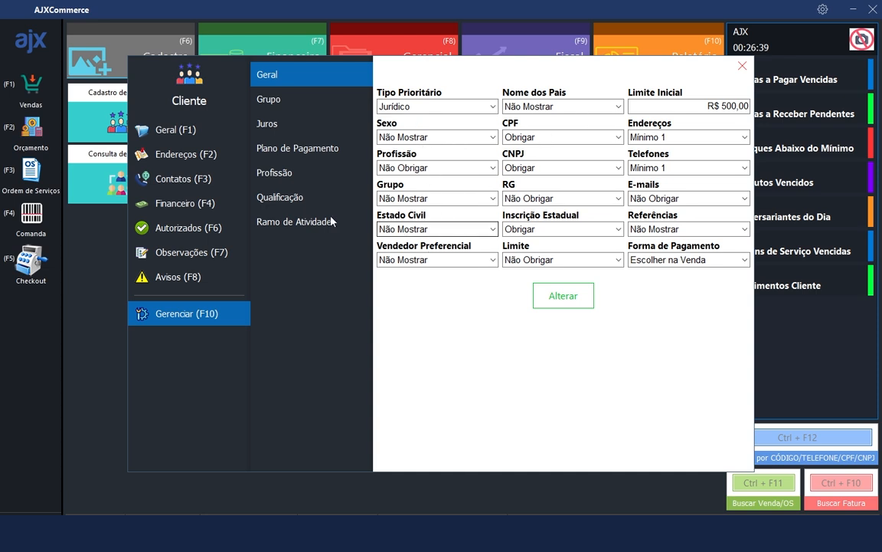
click(162, 130)
click(299, 98)
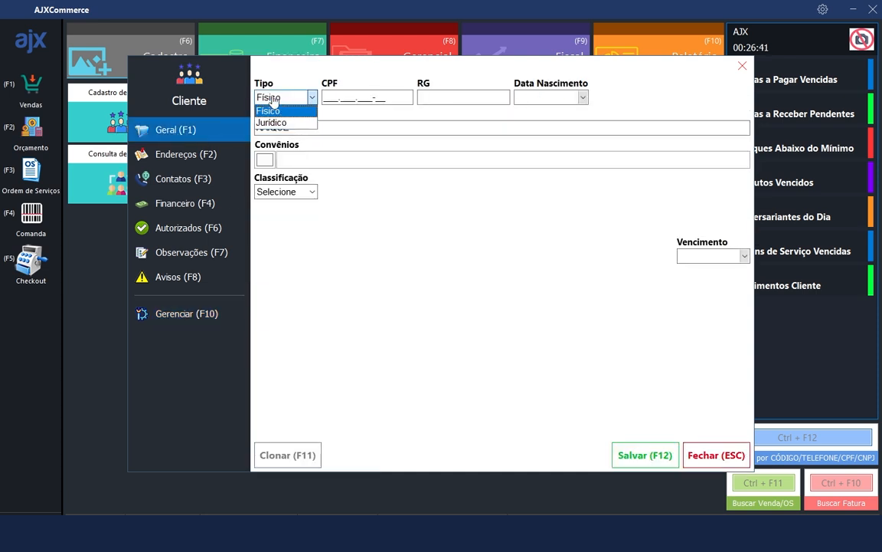
click(287, 124)
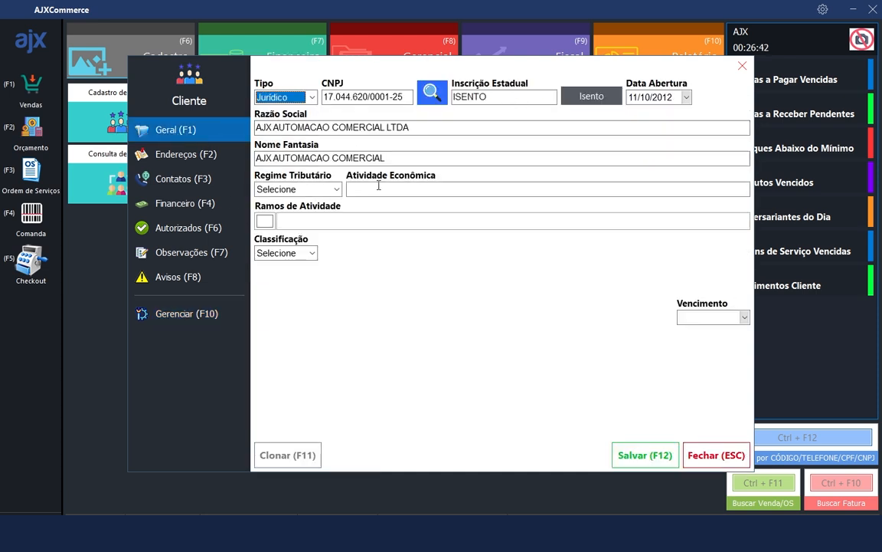
Look up the address for CEP 18705-030 in the client's Endereços section
click(174, 156)
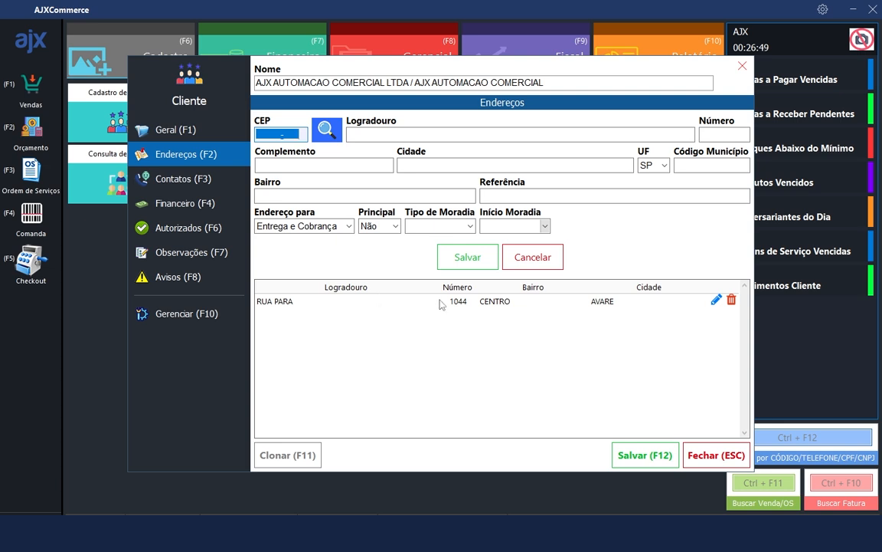
click(365, 301)
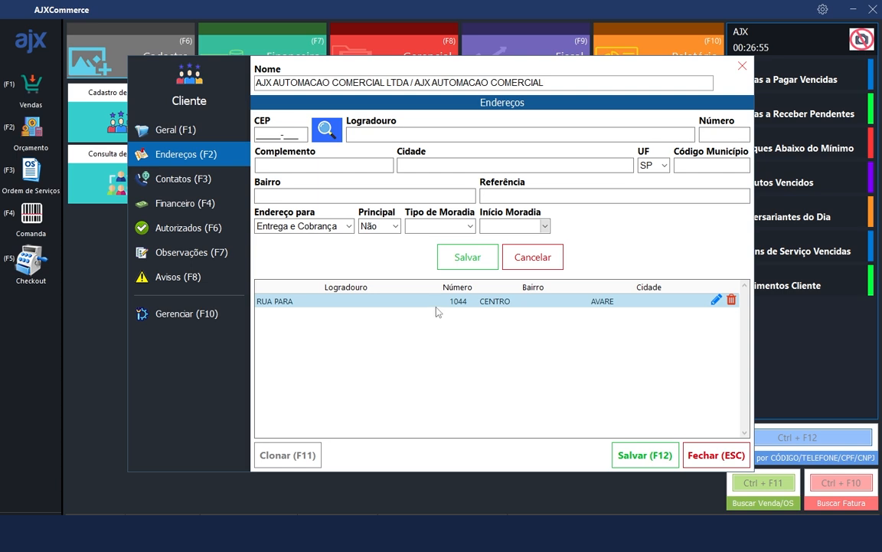
click(258, 135)
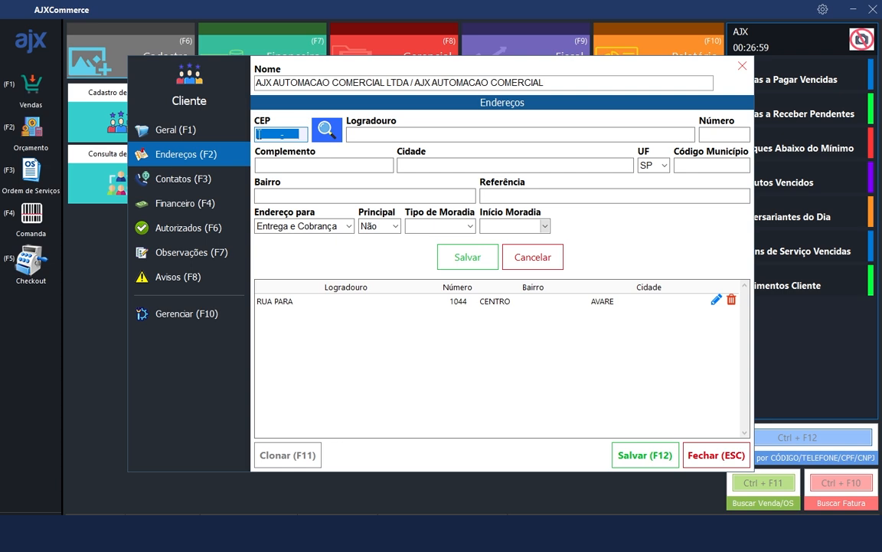
text(18705-030)
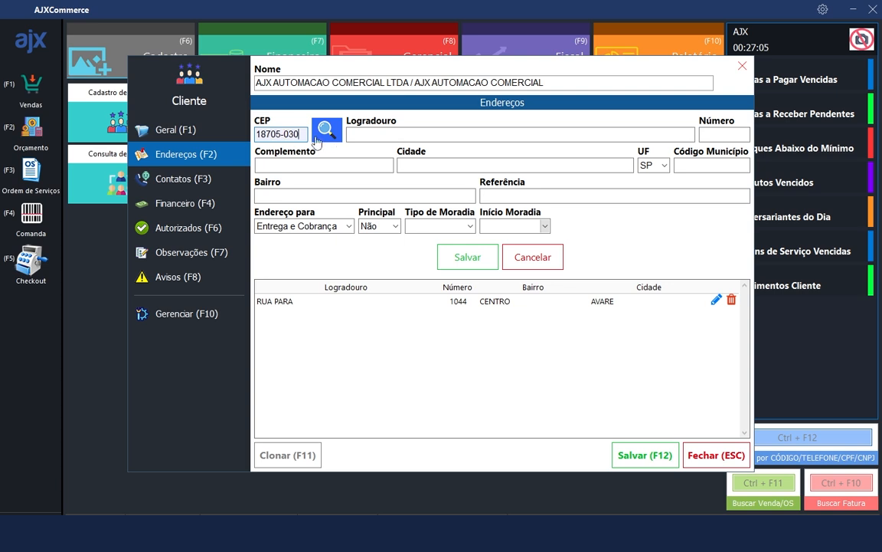
drag(305, 134, 230, 121)
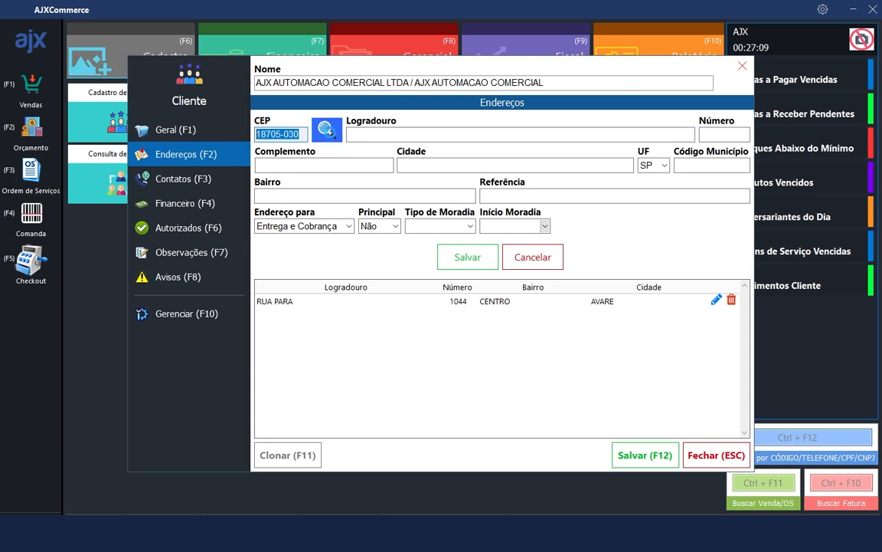
click(327, 130)
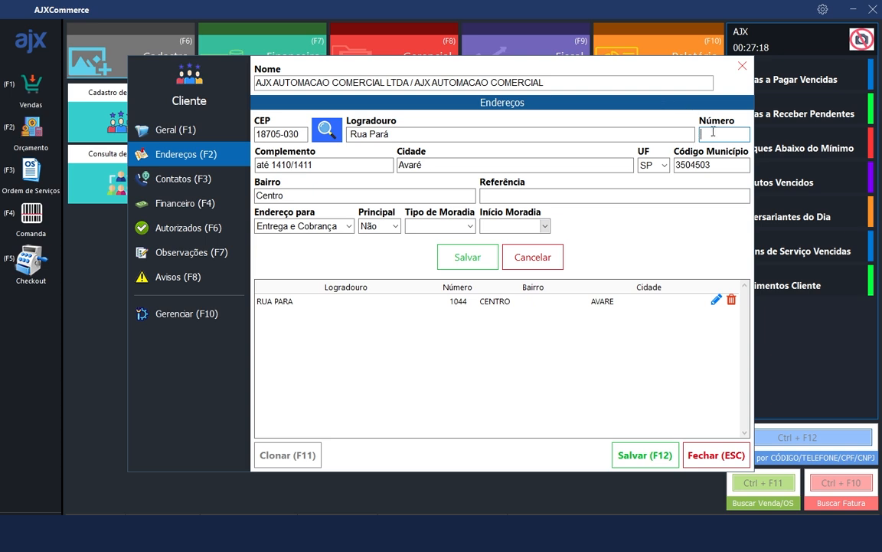
click(289, 165)
click(307, 226)
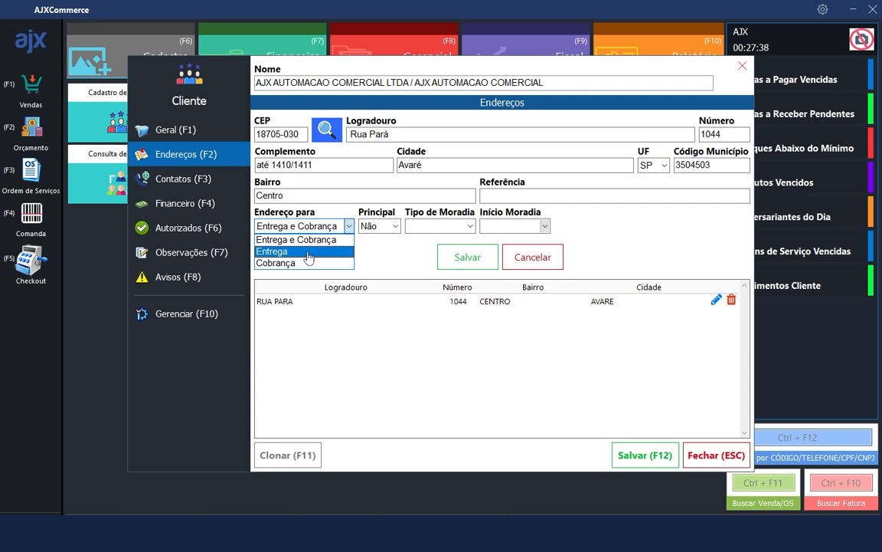
click(346, 239)
click(390, 226)
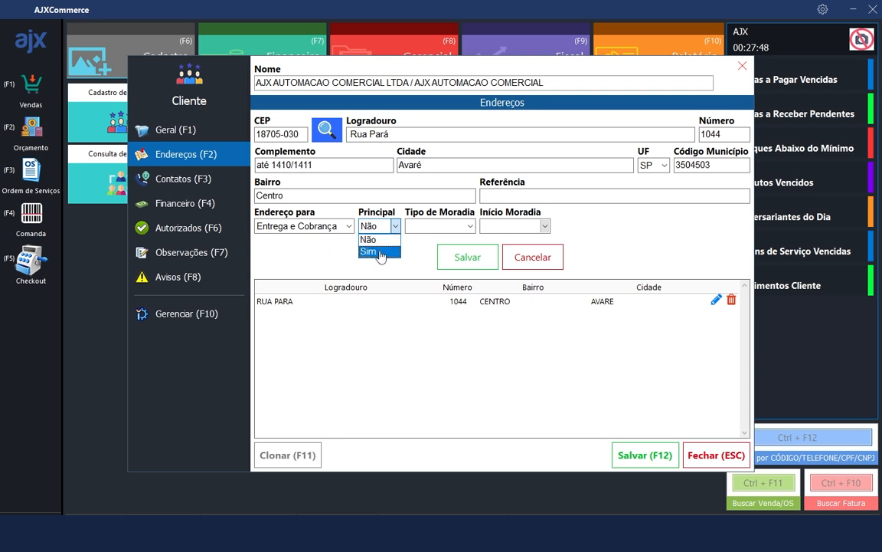
click(409, 244)
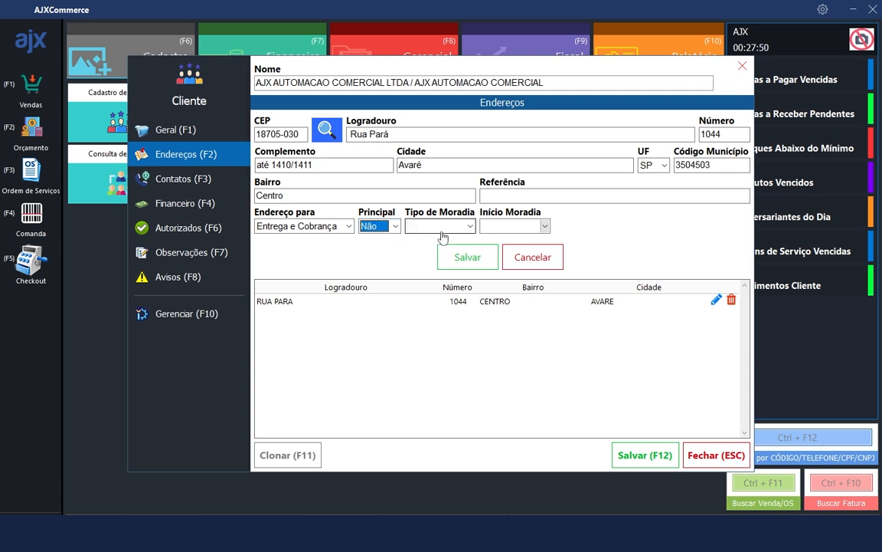
click(470, 226)
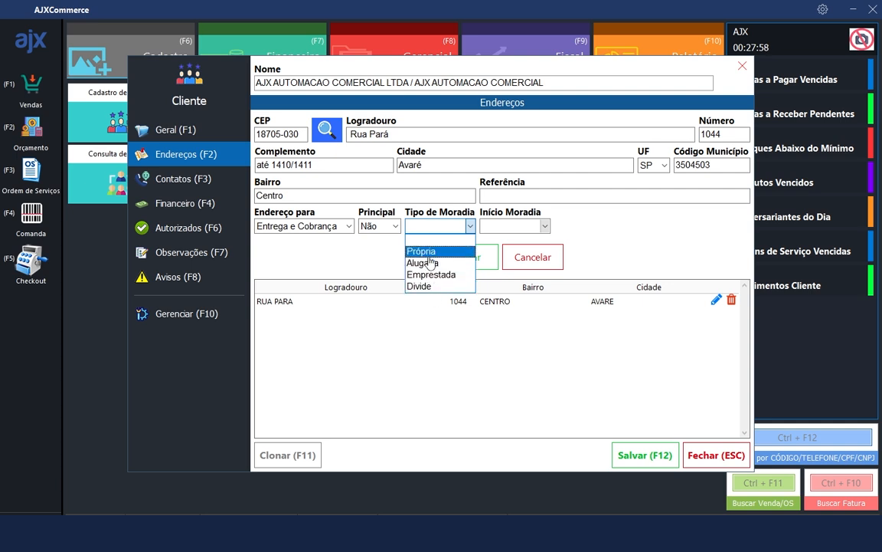
click(440, 227)
click(538, 228)
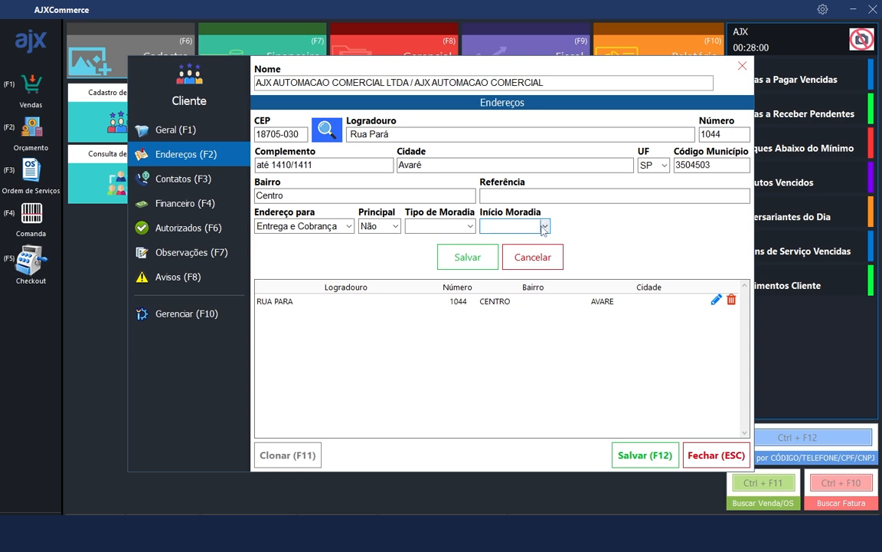
click(544, 226)
click(419, 267)
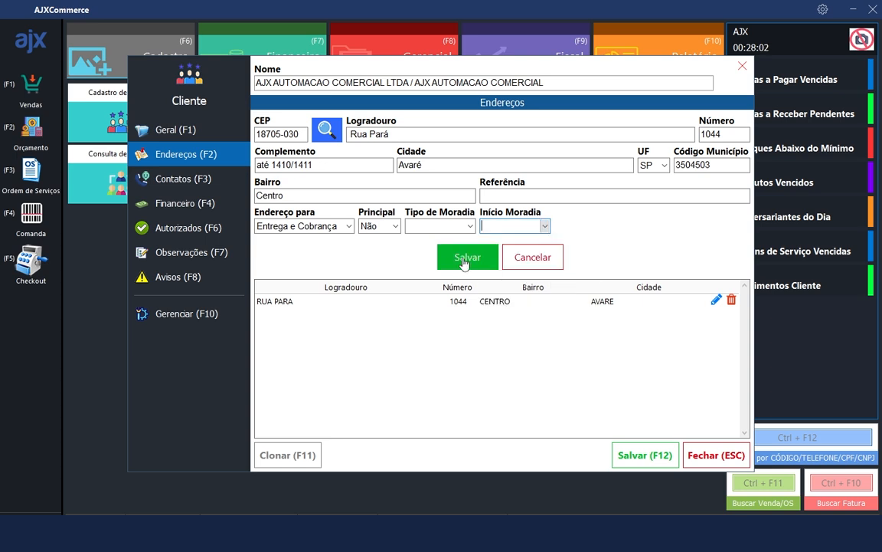
click(467, 257)
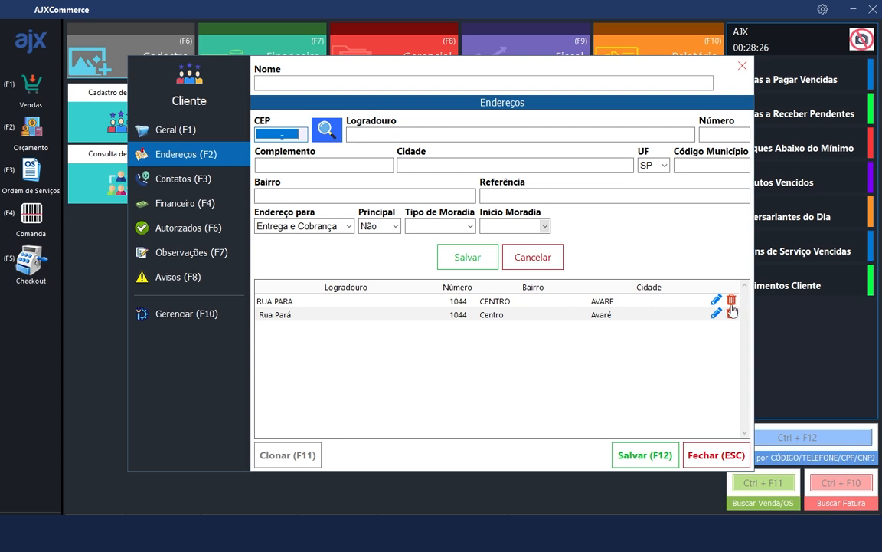
click(194, 184)
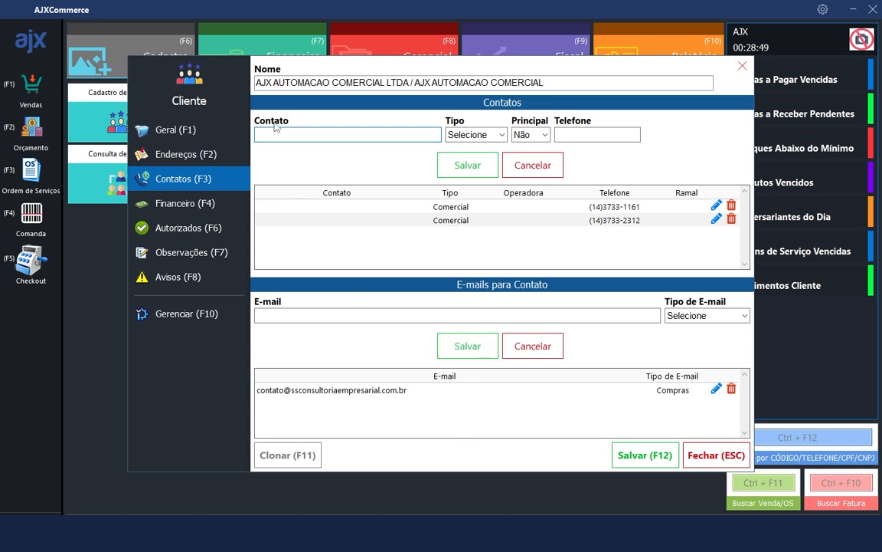
Enter contact AJX with type Comercial and mark it as the main contact
text(AJX)
click(480, 135)
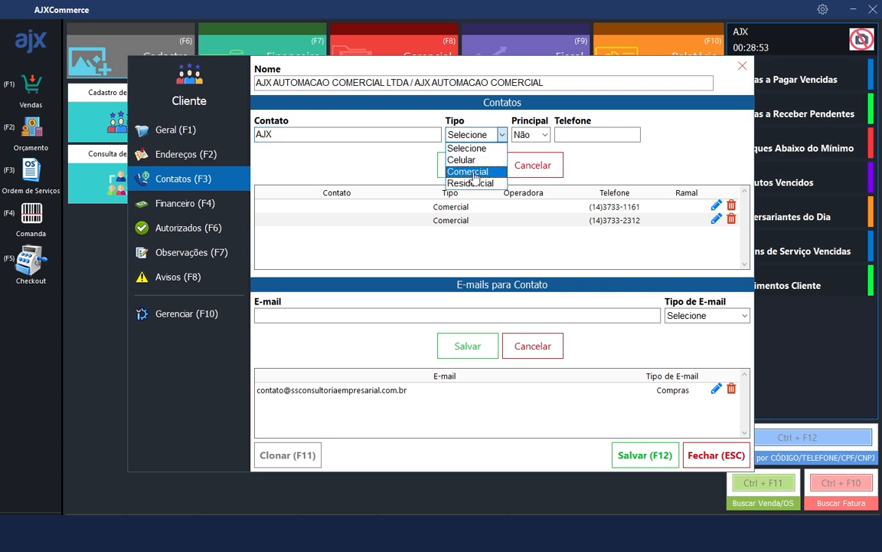
click(474, 174)
click(472, 136)
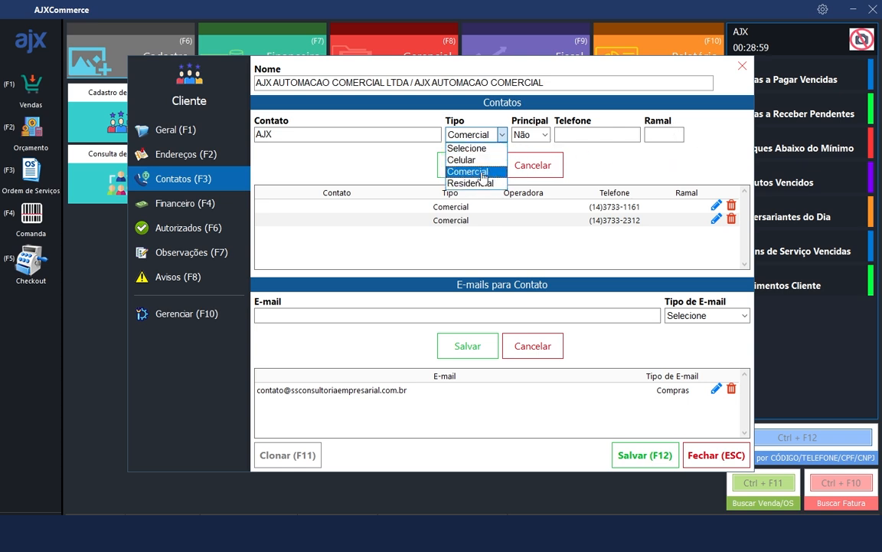
click(458, 163)
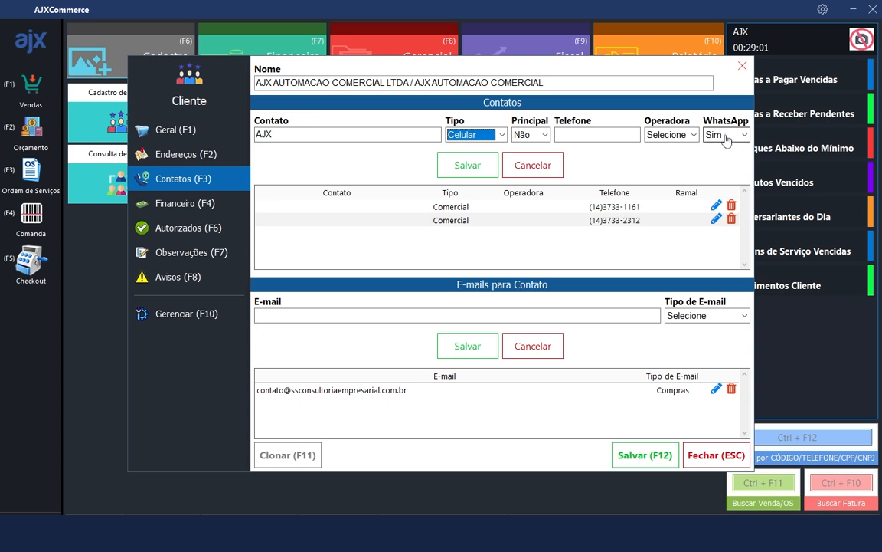
click(475, 135)
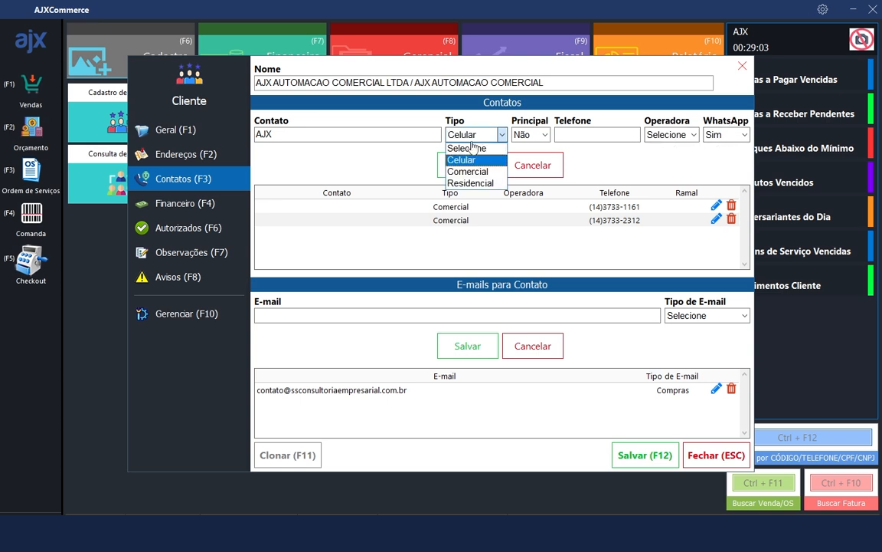
click(475, 185)
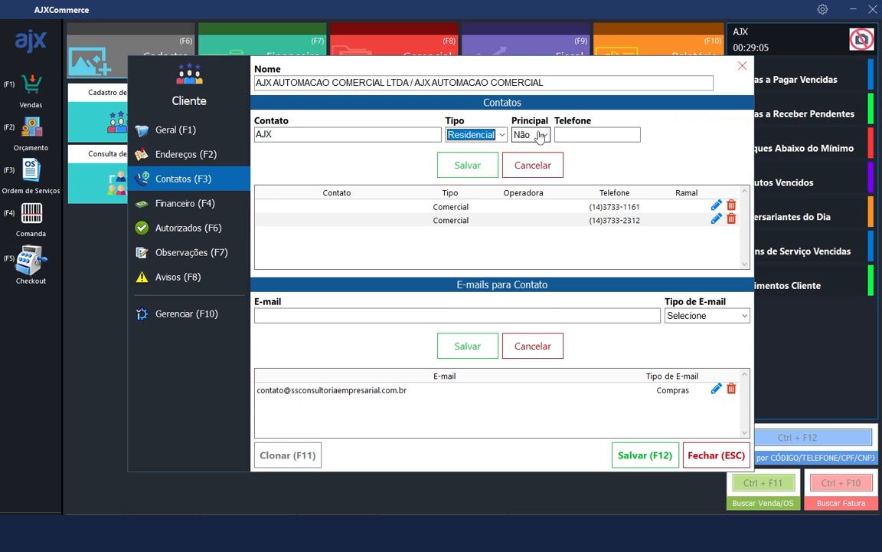
click(475, 135)
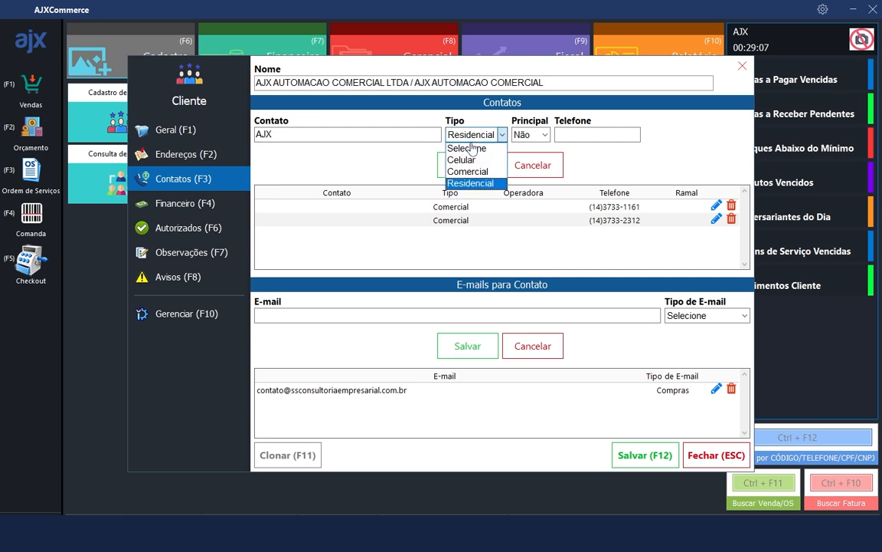
click(474, 172)
click(546, 135)
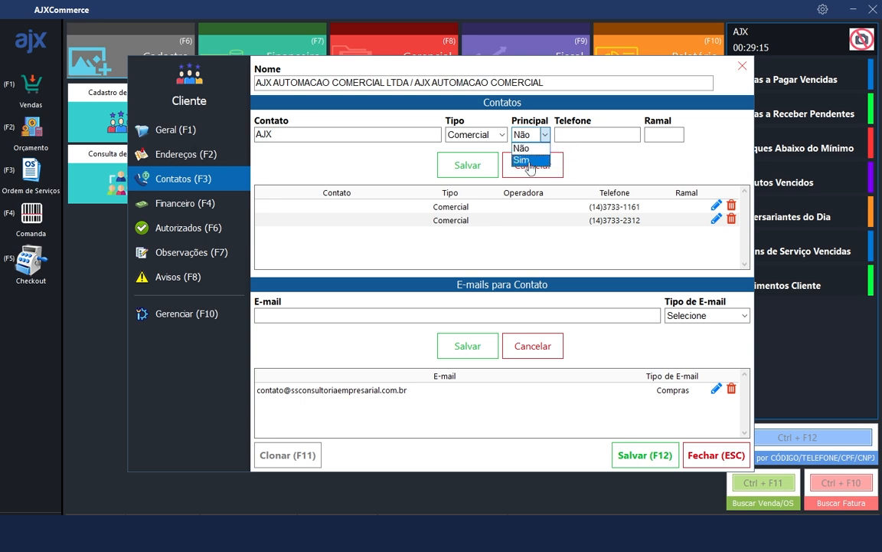
click(528, 162)
Give the AJX contact its phone number and extension 600, then save it to the list
click(562, 135)
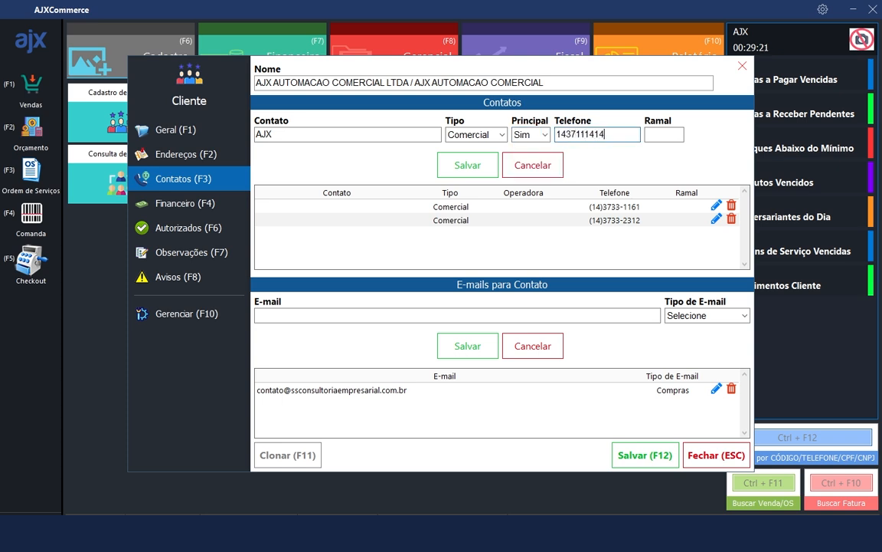
click(667, 135)
text(600)
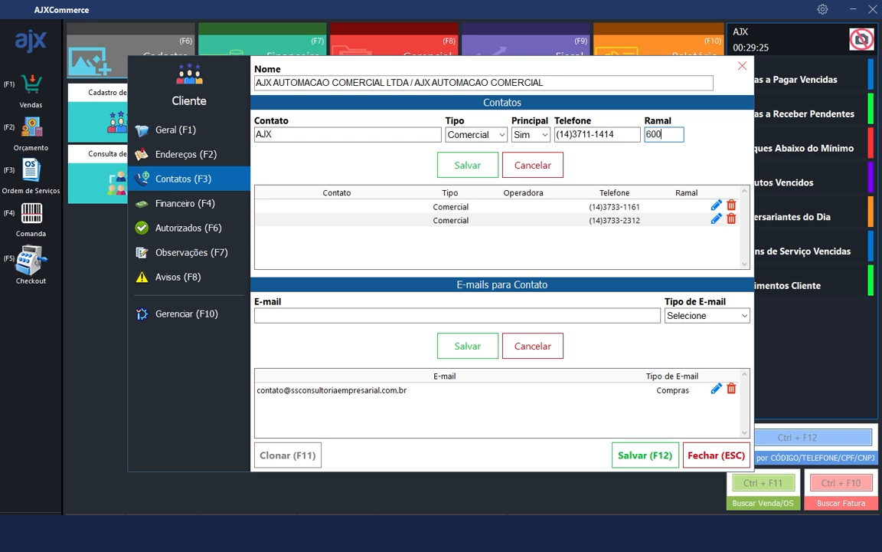
click(466, 172)
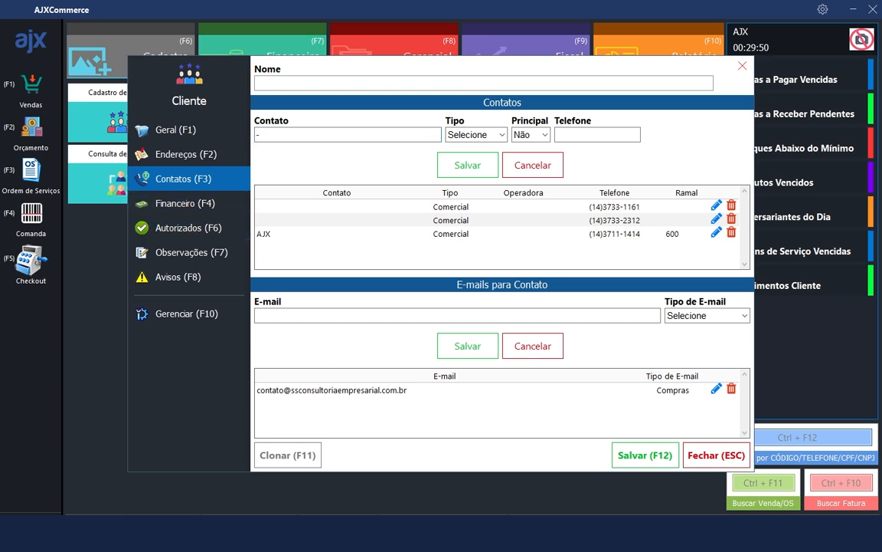
click(185, 198)
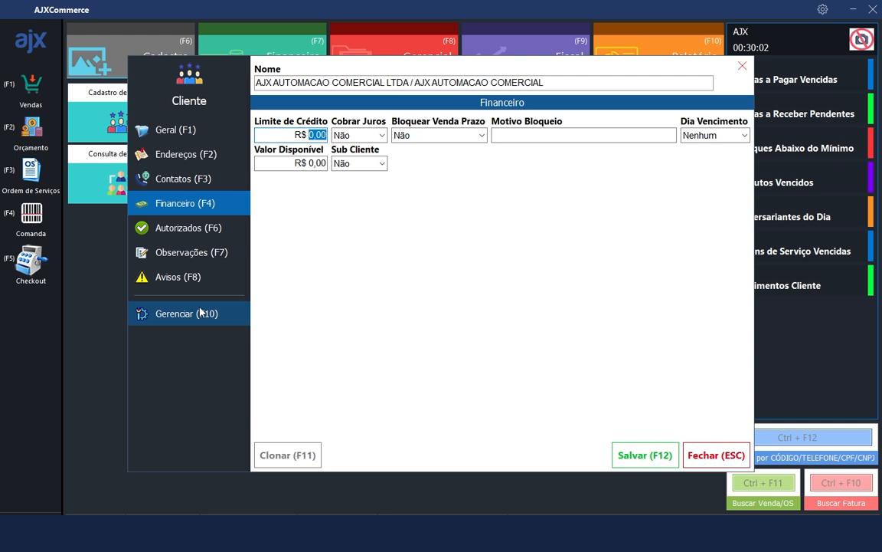
Set the credit limit to 10000 with Cobrar Juros and Bloquear Venda Prazo at Não
click(310, 135)
double_click(310, 135)
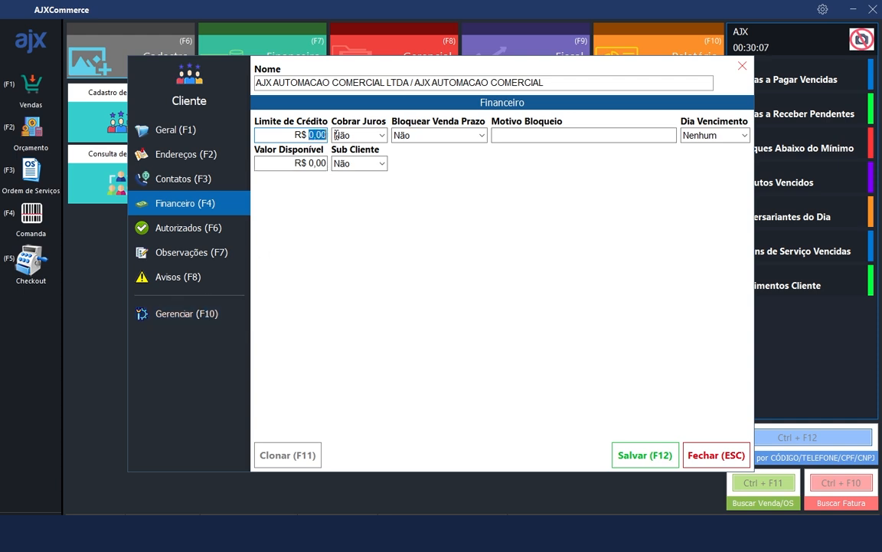
text(100000)
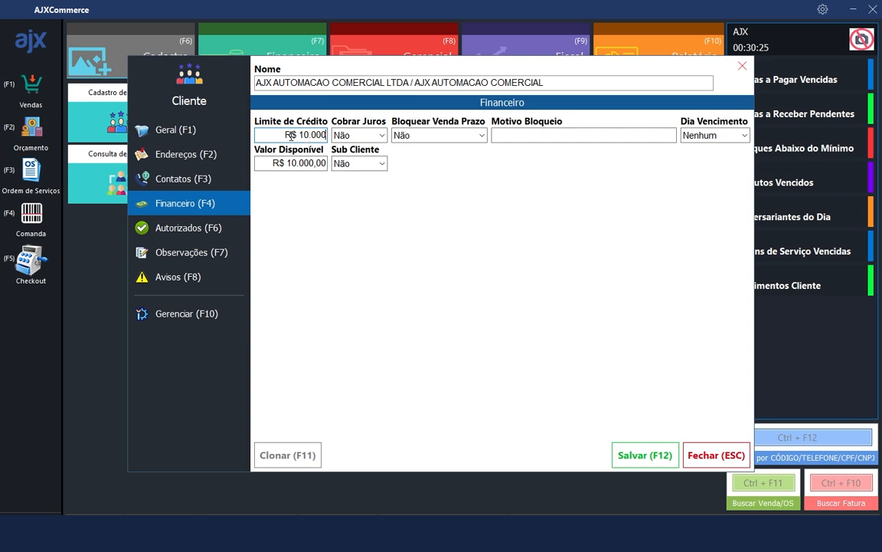
click(382, 136)
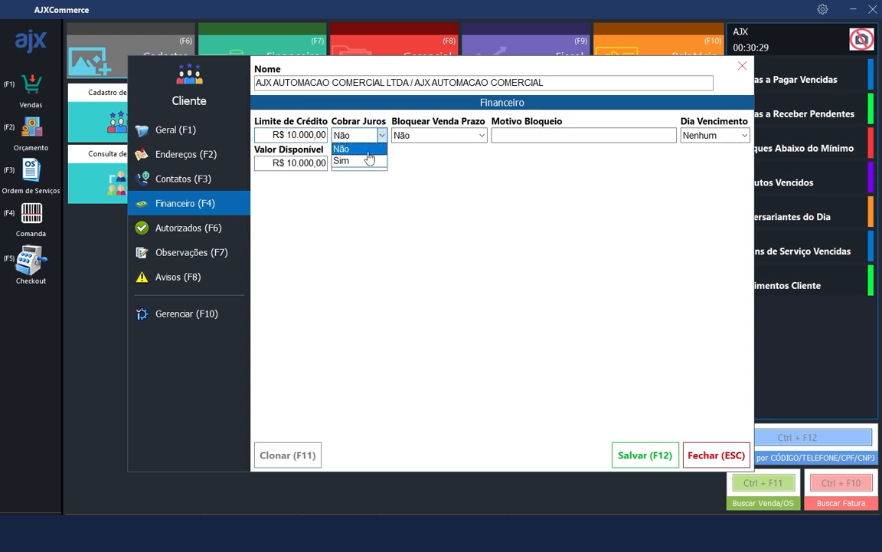
click(361, 149)
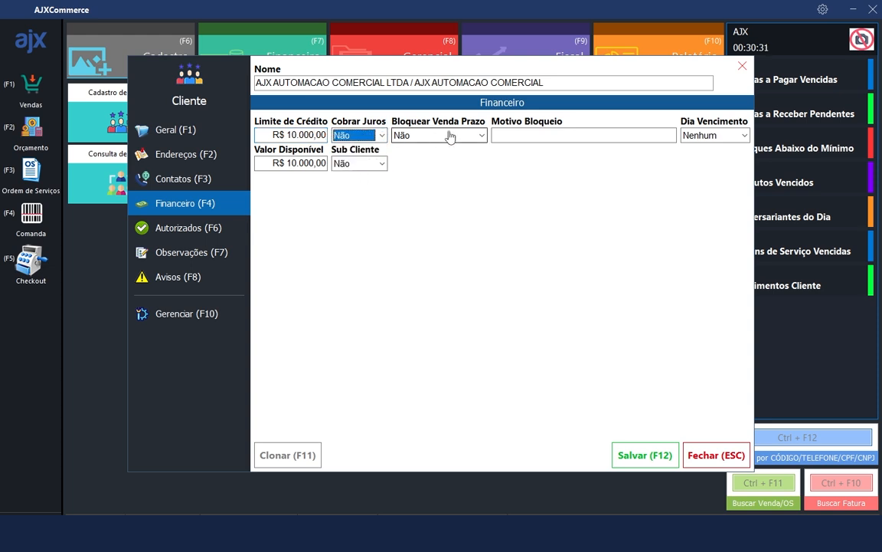
click(450, 136)
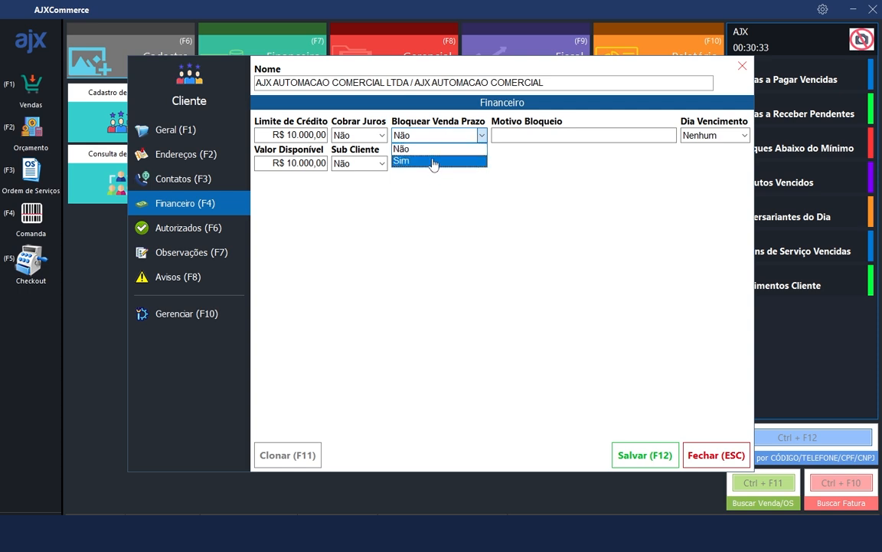
click(438, 149)
click(544, 135)
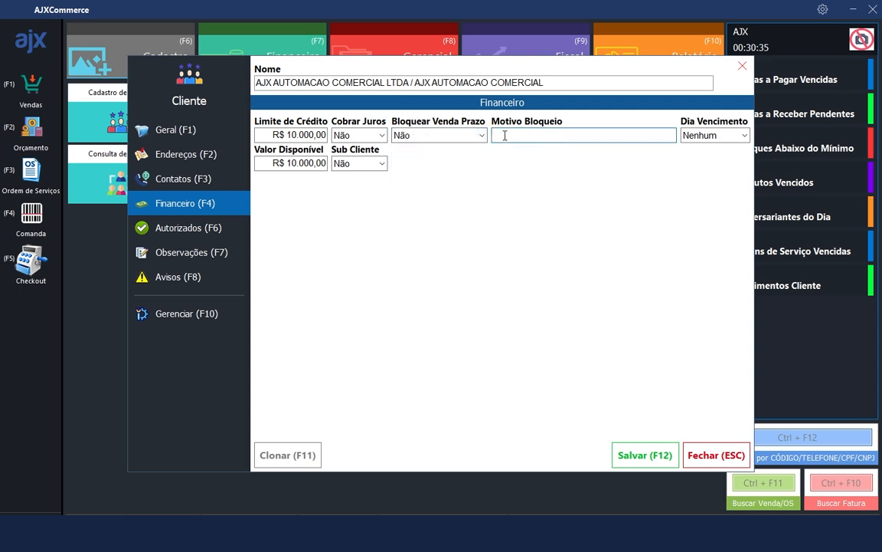
click(731, 136)
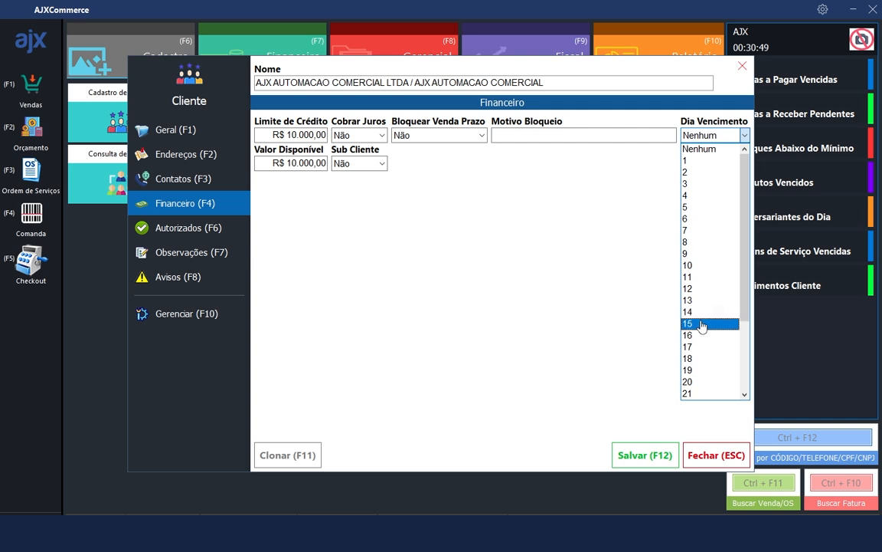
click(409, 207)
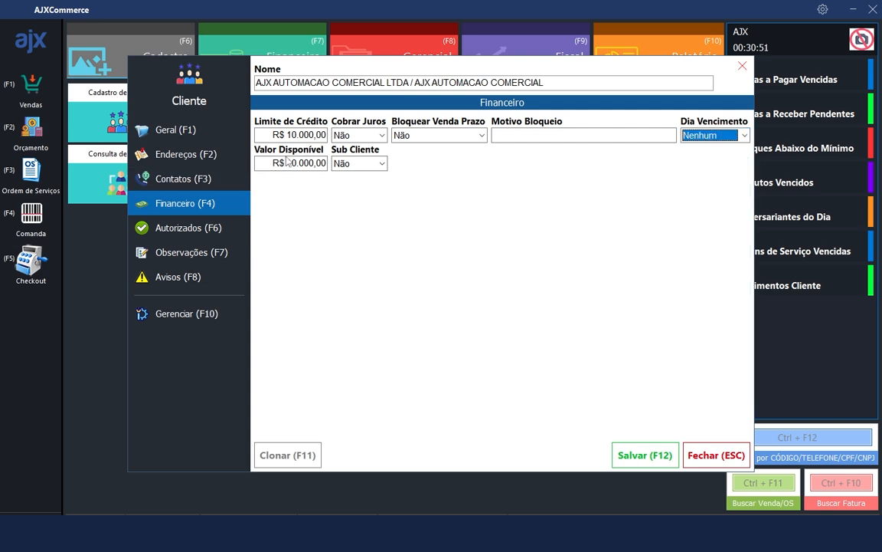
Check the R$ 10.000,00 available balance and leave Sub Cliente at Não
drag(288, 163, 321, 163)
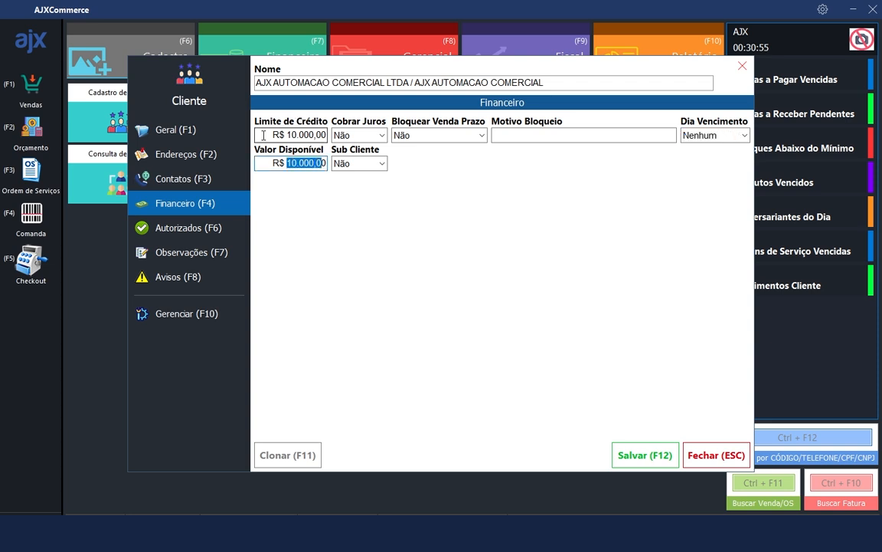
click(293, 162)
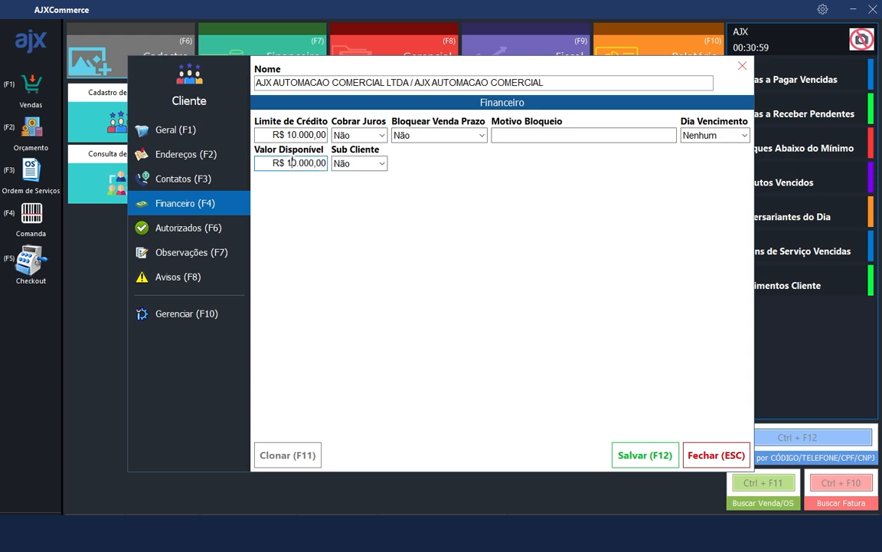
drag(287, 163, 344, 160)
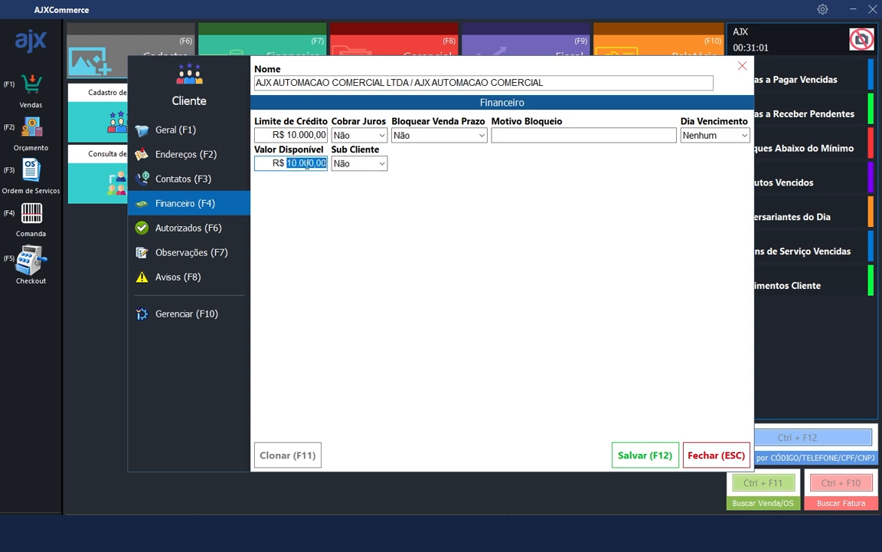
click(380, 163)
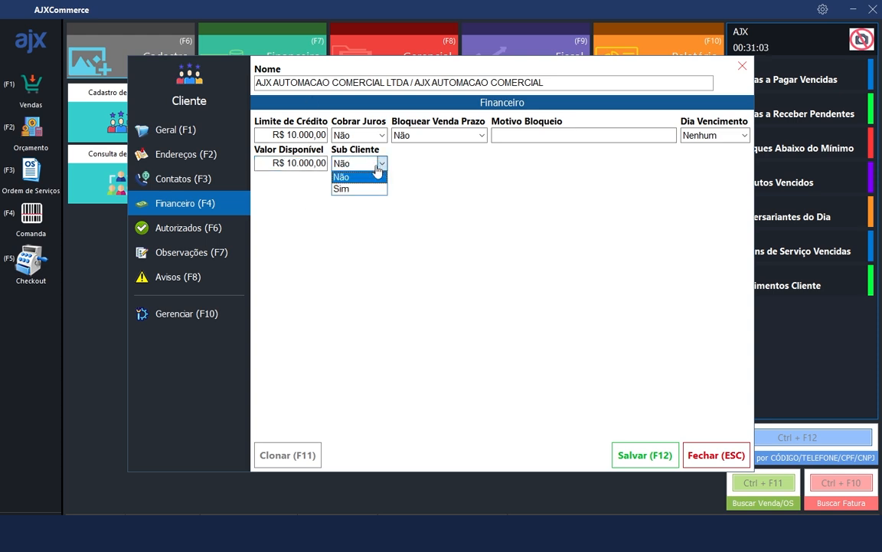
click(360, 164)
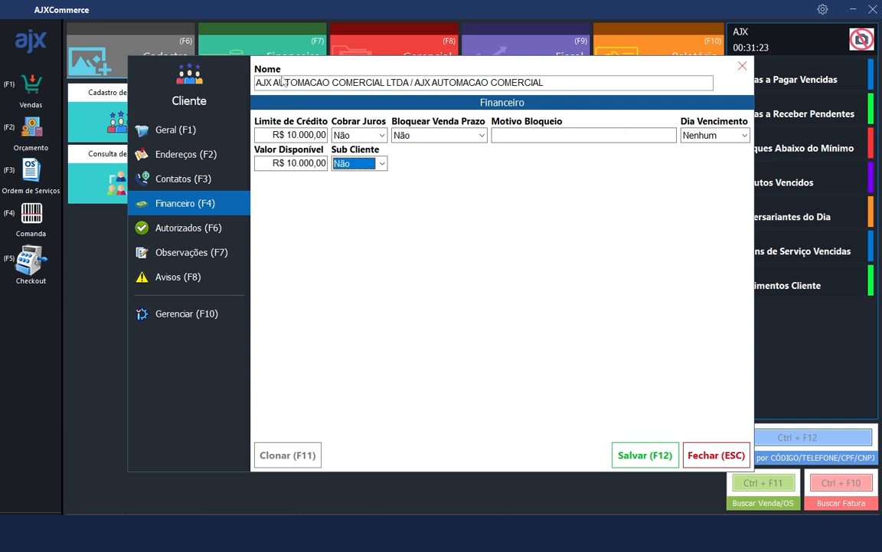
click(367, 163)
click(357, 191)
click(359, 163)
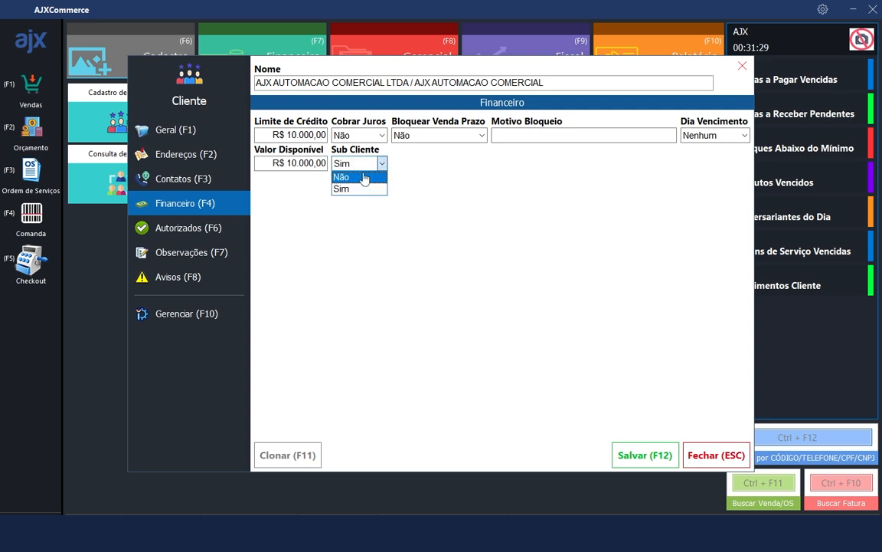
click(358, 176)
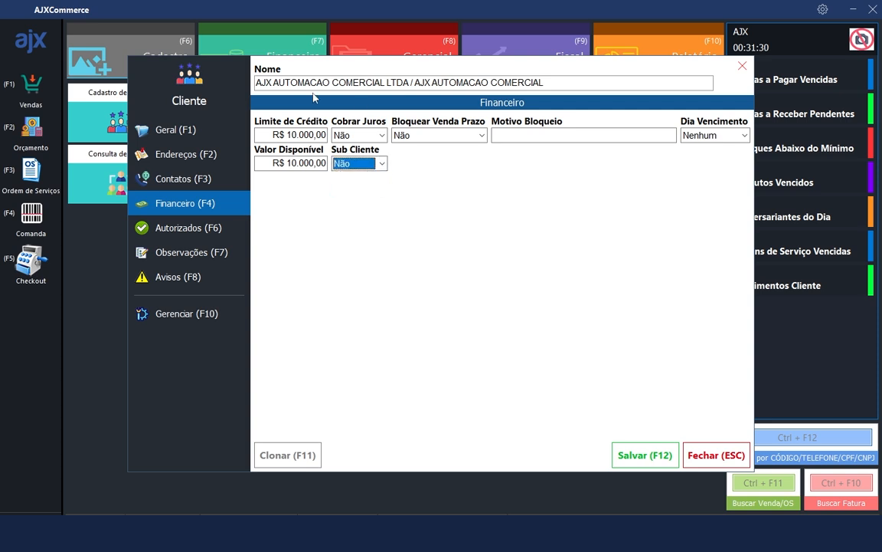
Add the authorized person's name with CPF, Funcionário(a), Autorizado Sim and a 500 limit
click(195, 228)
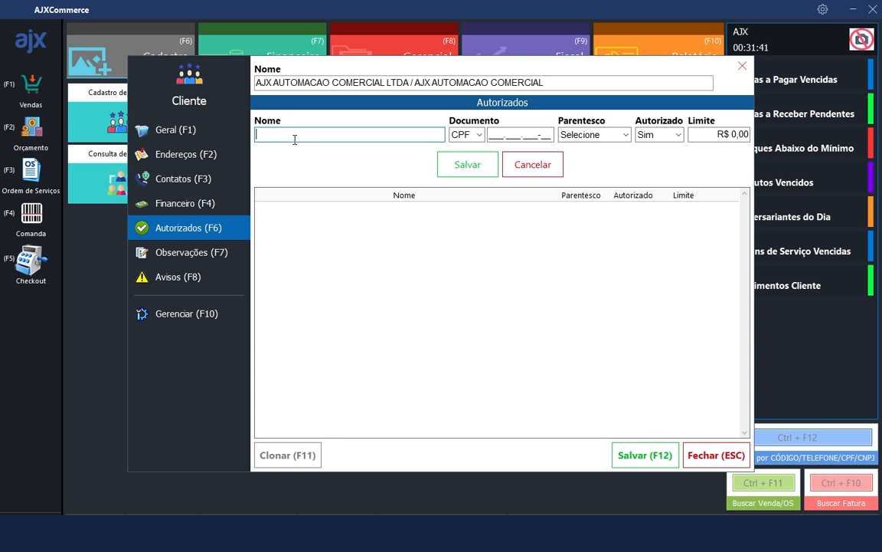
text(KAIQUE)
click(478, 136)
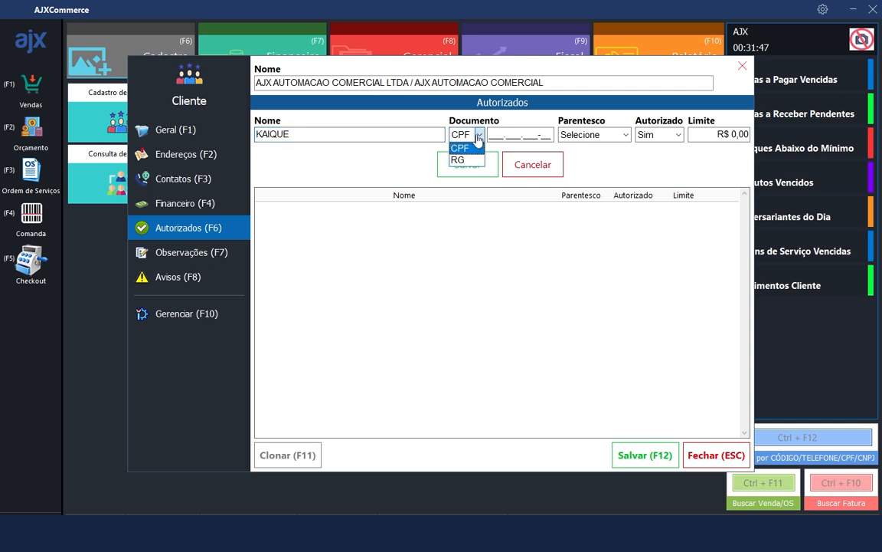
click(473, 148)
click(597, 139)
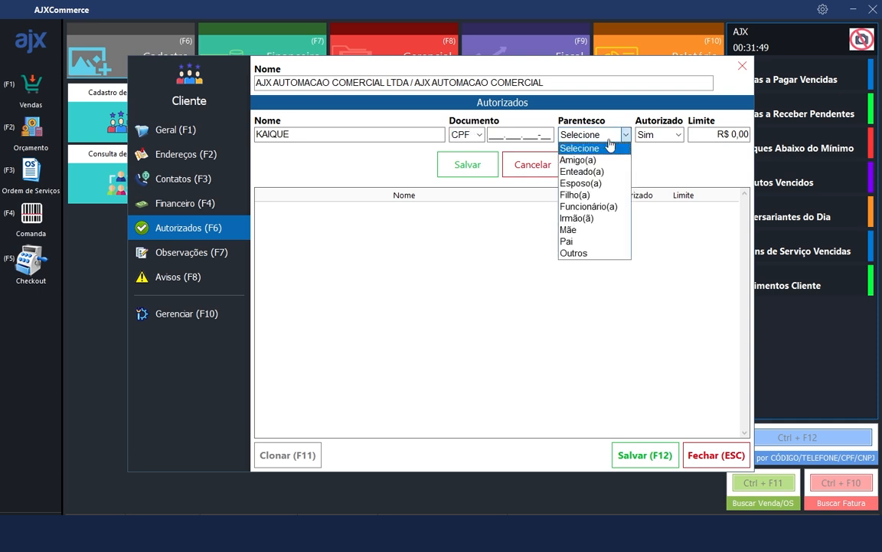
click(597, 207)
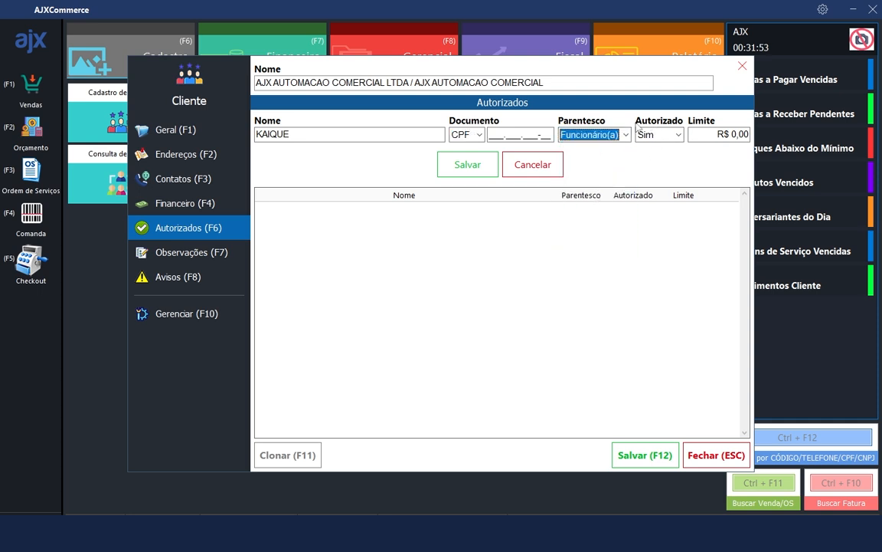
click(671, 138)
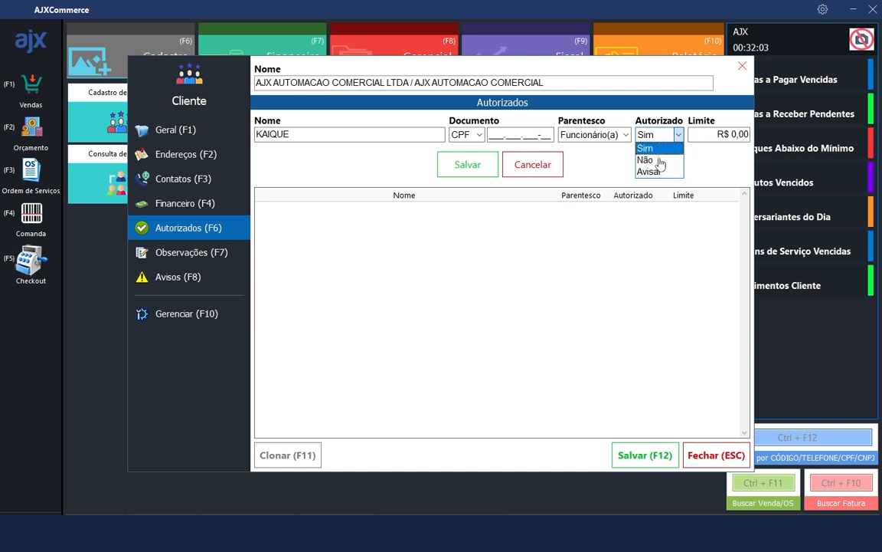
click(658, 149)
drag(732, 134, 751, 135)
text(500)
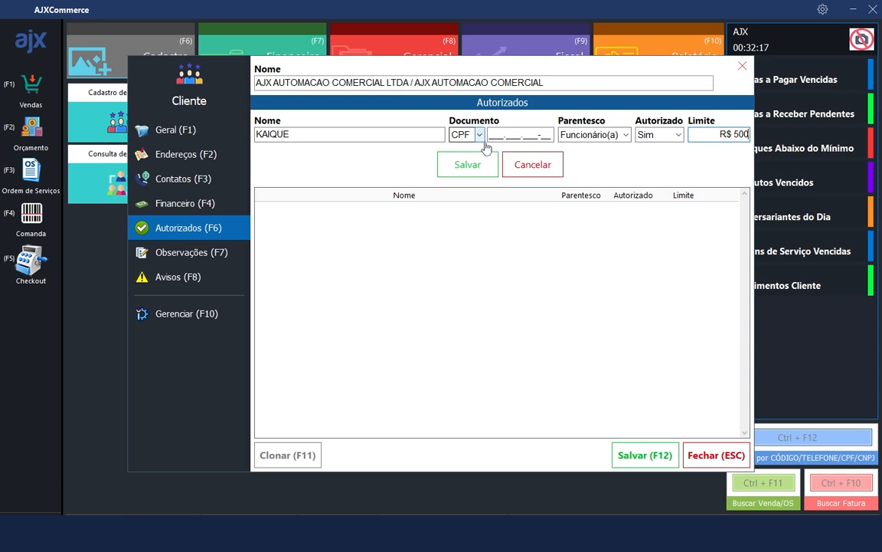
double_click(735, 134)
click(479, 168)
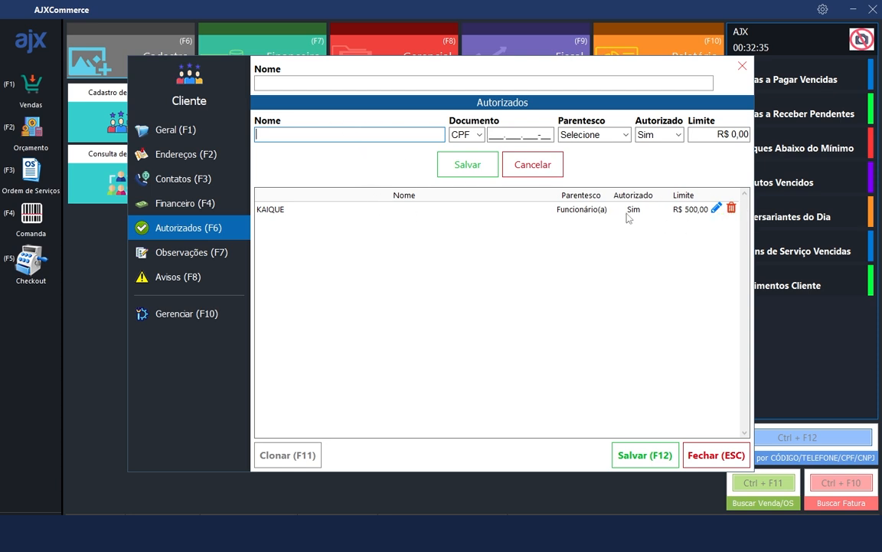
Pass through Observações and bring up the Avisos form dated 28/08/2025
click(180, 251)
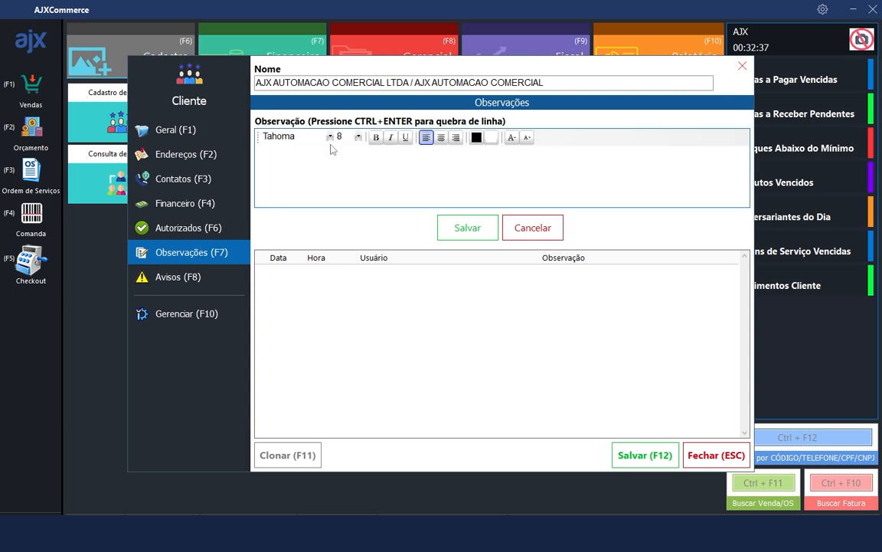
click(283, 170)
click(207, 277)
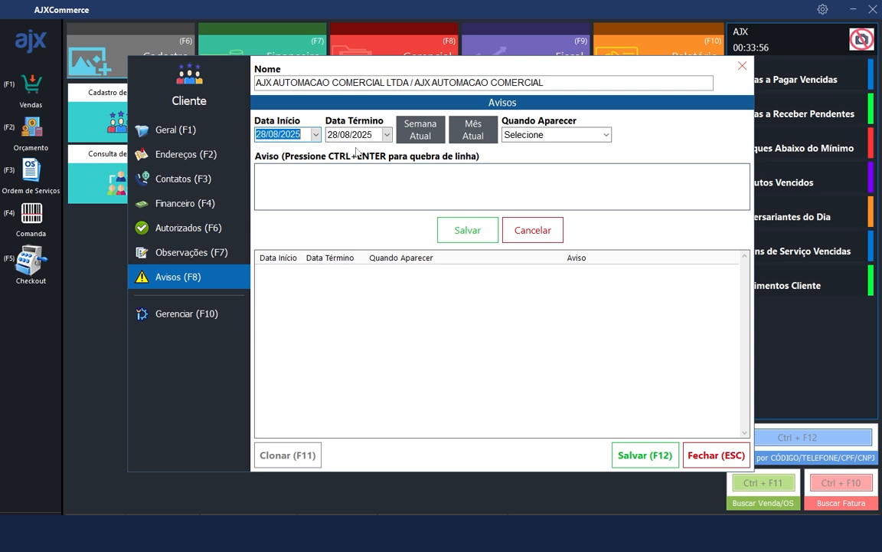
Add the warning 'INFORMAR NOVO PRODUTO', shown during Vendas, to the client's warning list
click(552, 136)
click(535, 195)
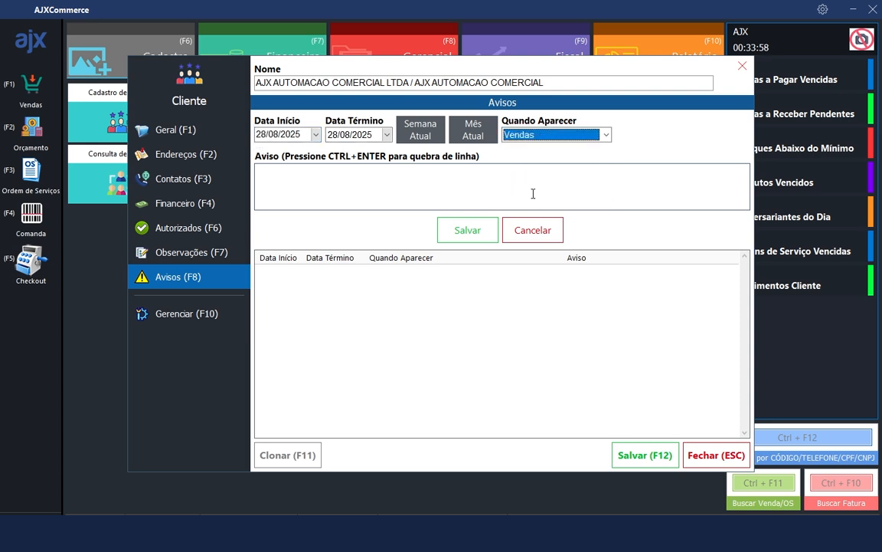
click(352, 188)
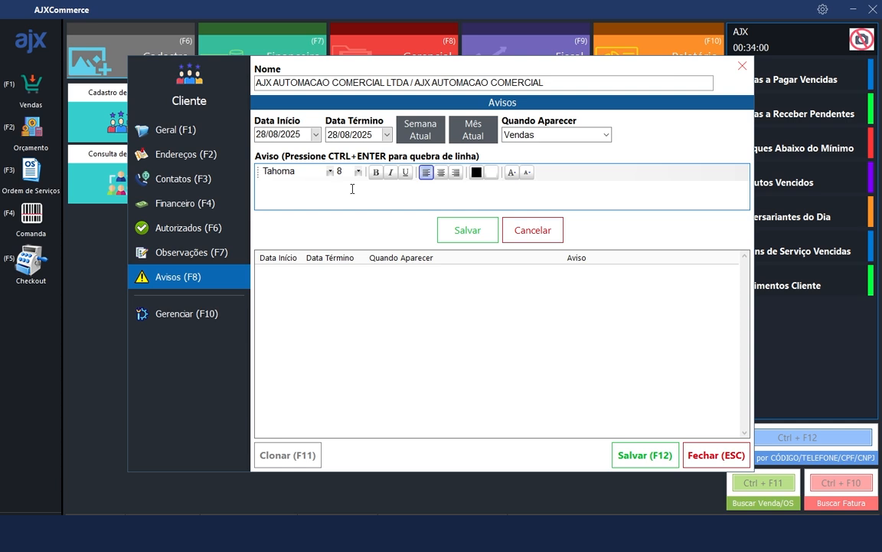
text(INFORMAR NOVO PRODUTO)
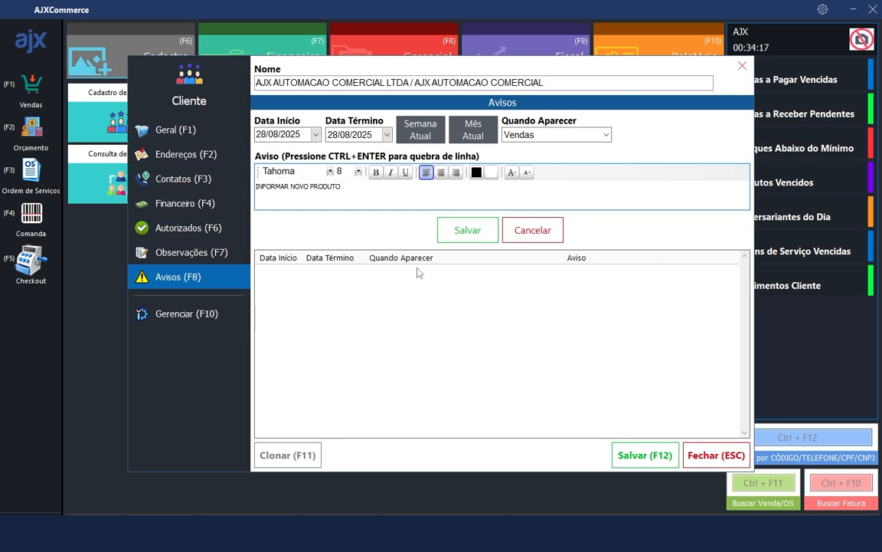
drag(348, 185, 256, 186)
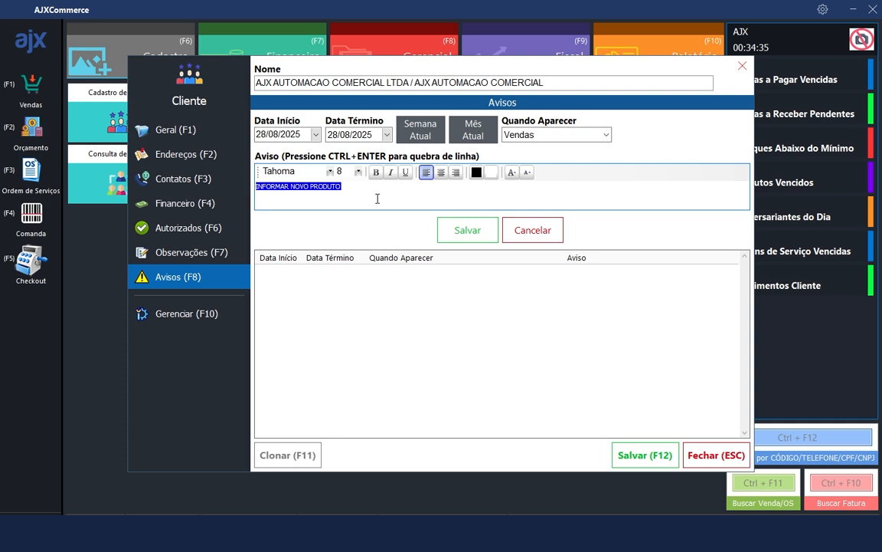
click(467, 231)
Save the company client from Geral and decline registering another client
click(211, 135)
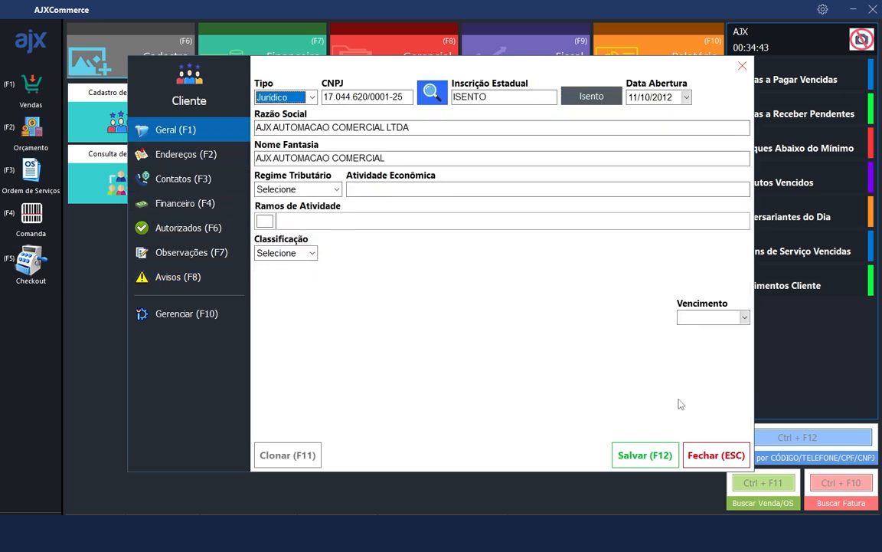
click(638, 457)
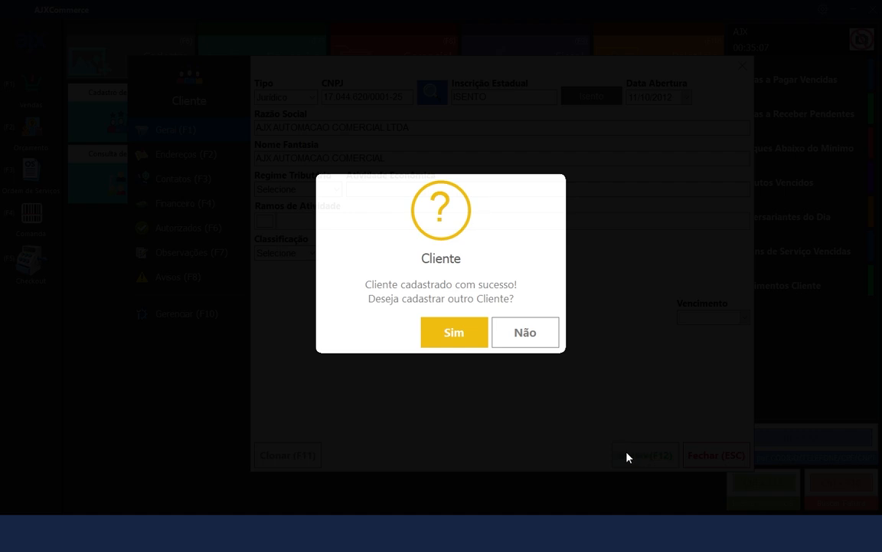
click(527, 335)
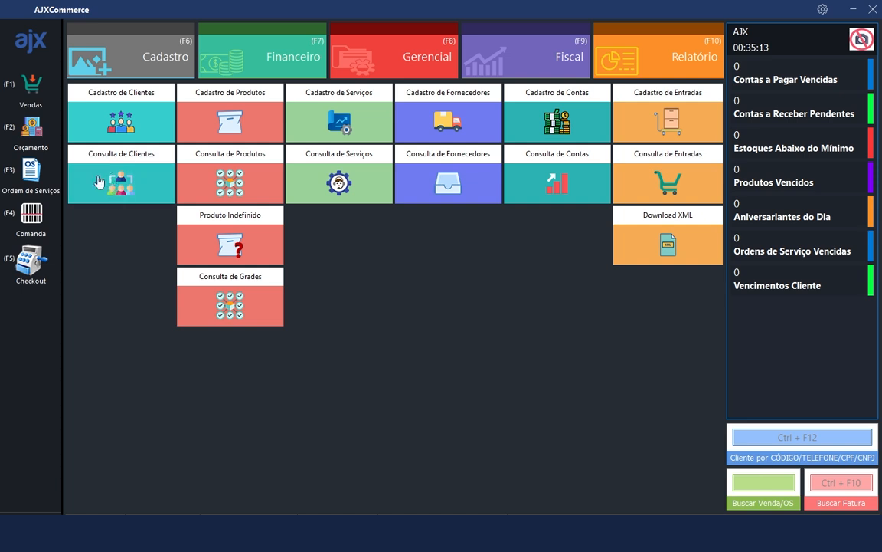
Filter the client lookup by GRUPO A, then remove that group filter
click(138, 179)
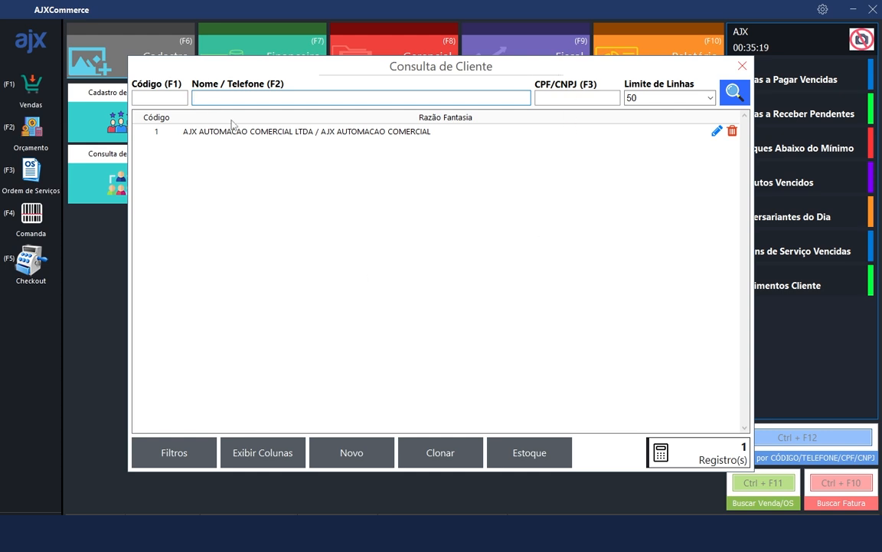
click(174, 454)
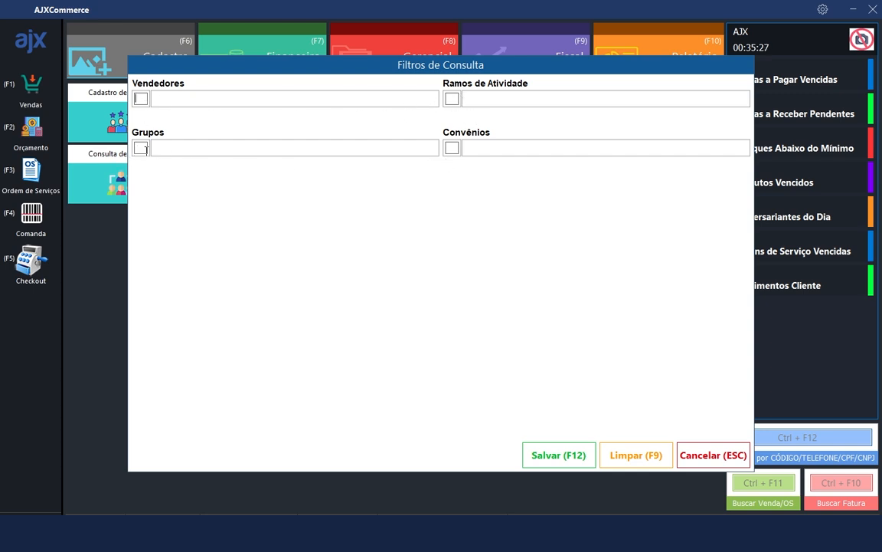
click(143, 149)
text(*)
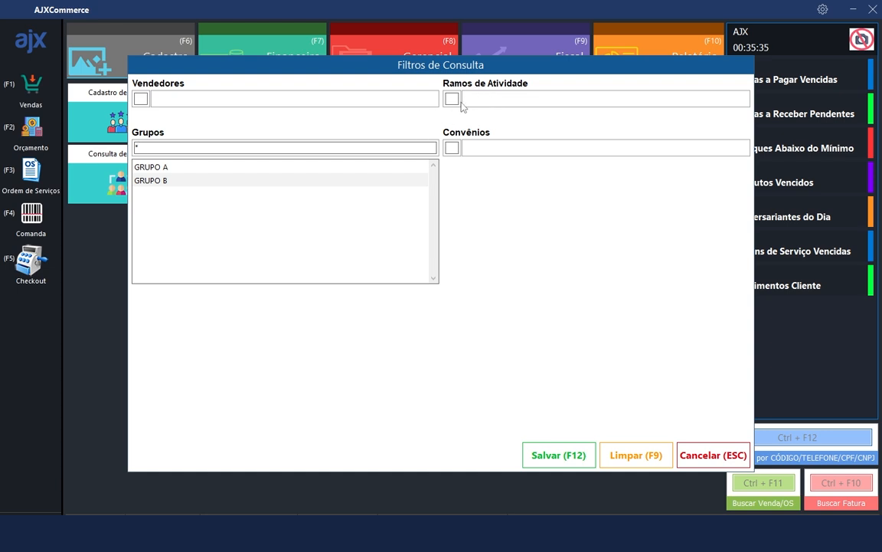
click(166, 169)
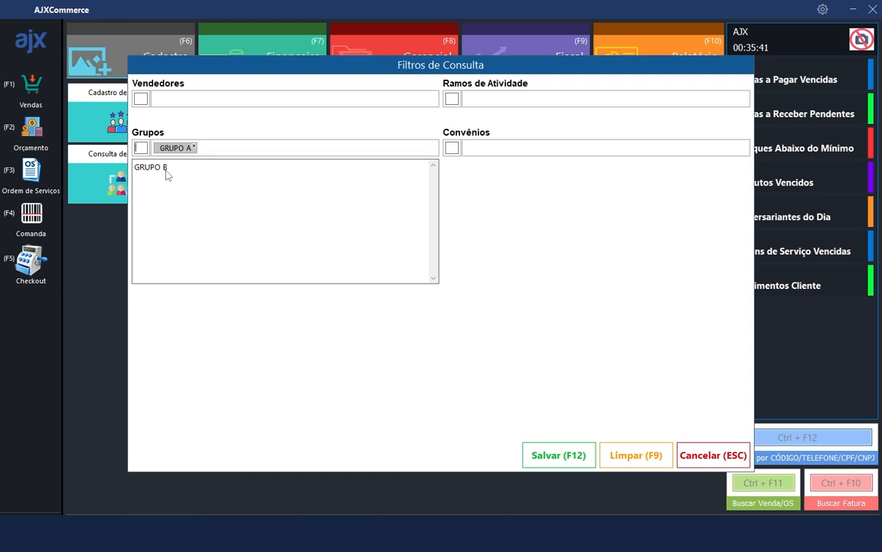
click(556, 455)
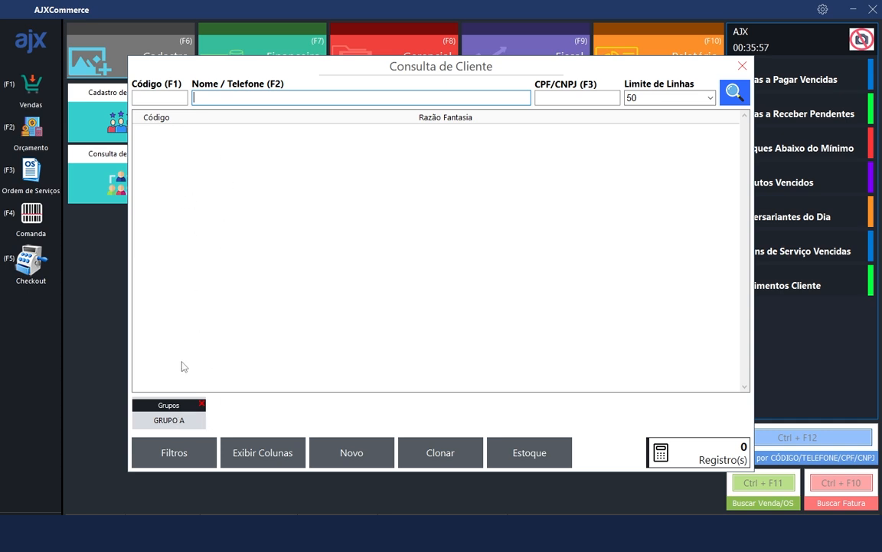
click(202, 404)
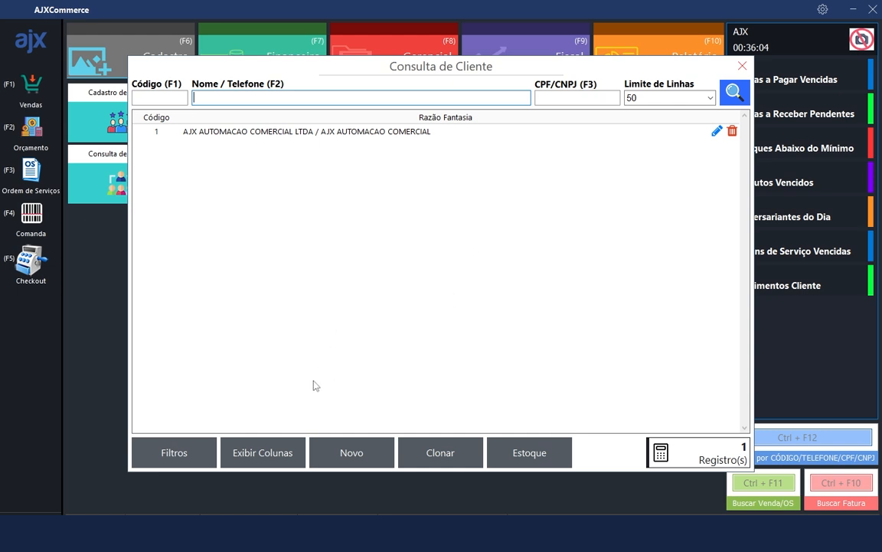
Add the Telefone column alongside CPF/CNPJ and select the AJX client row
click(263, 452)
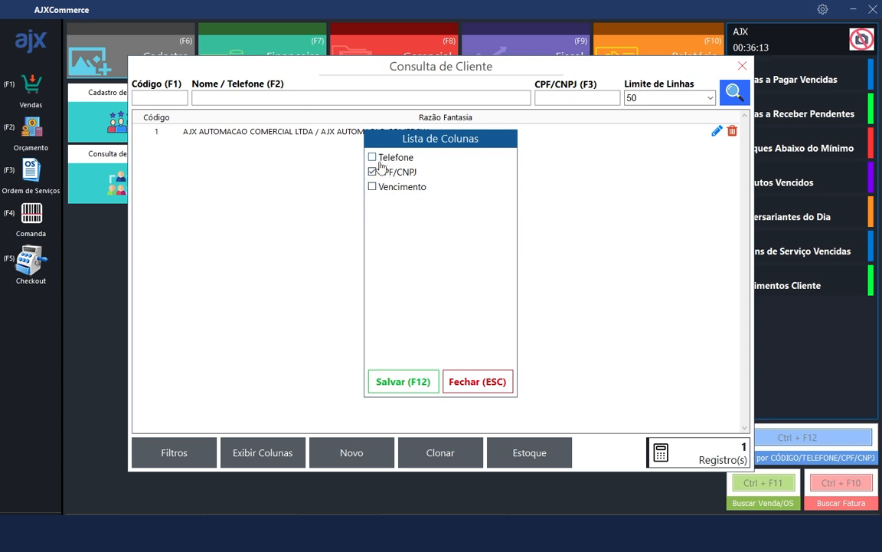
click(372, 157)
click(418, 381)
click(586, 133)
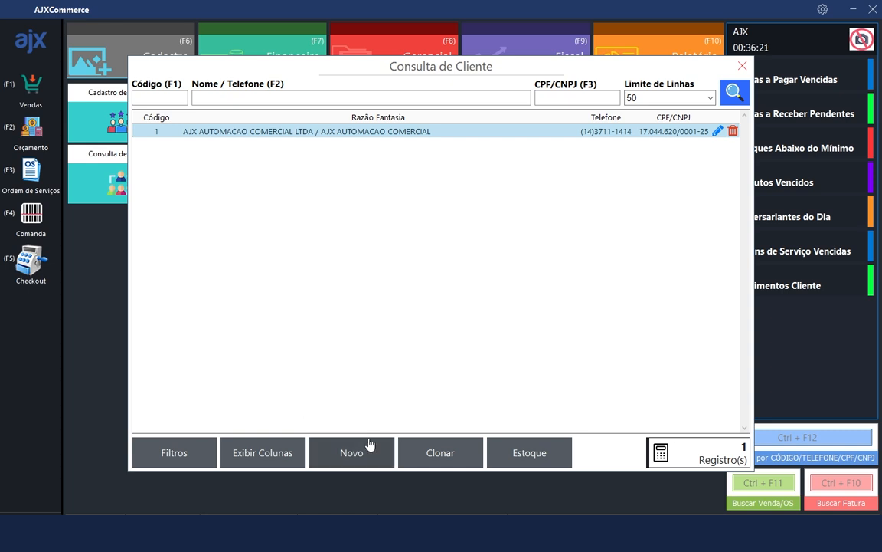
Try the Novo and Clonar forms, closing each without saving
click(352, 455)
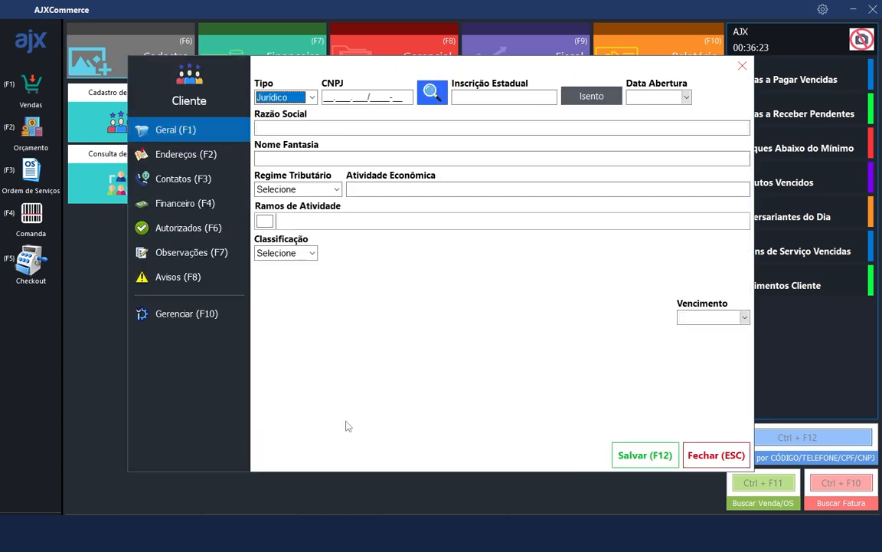
click(717, 455)
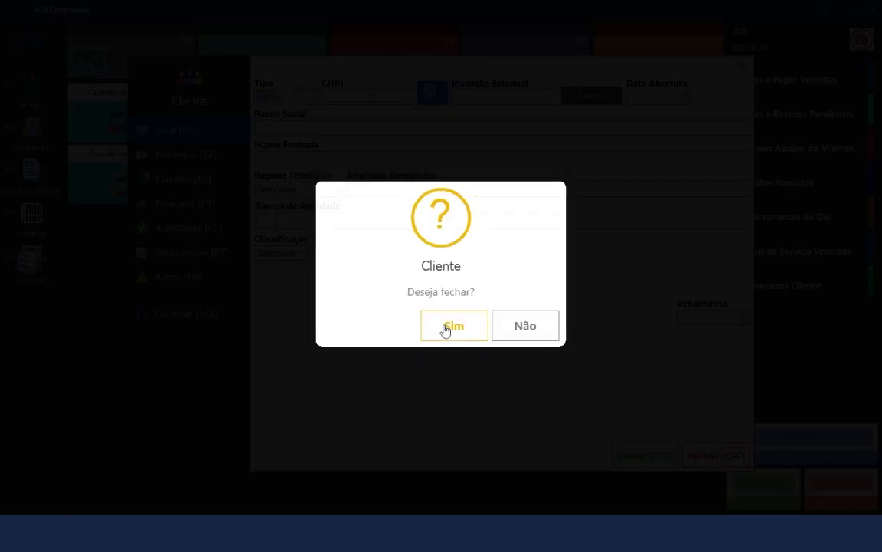
click(451, 322)
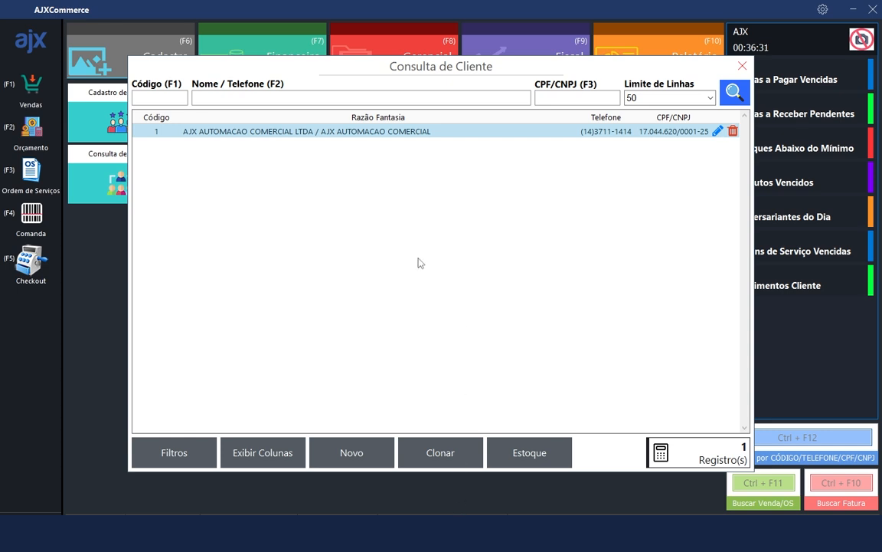
click(447, 458)
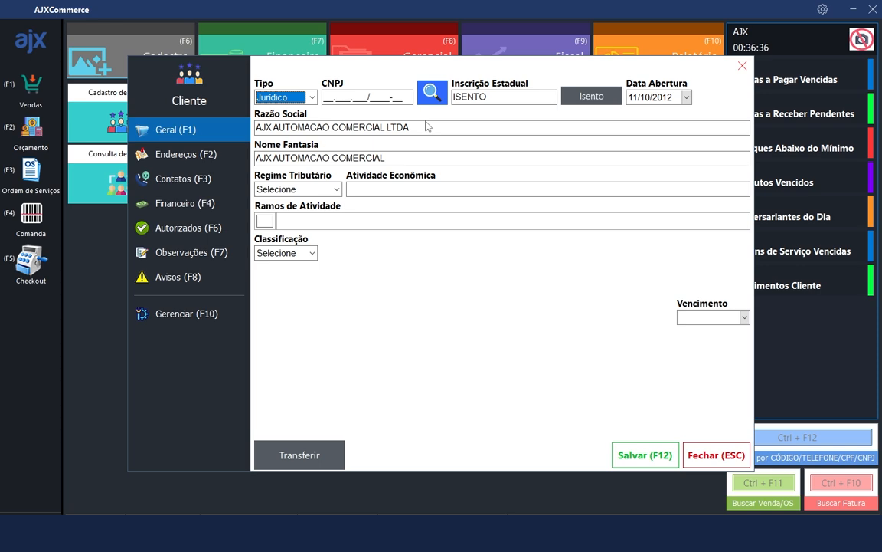
click(715, 455)
click(478, 326)
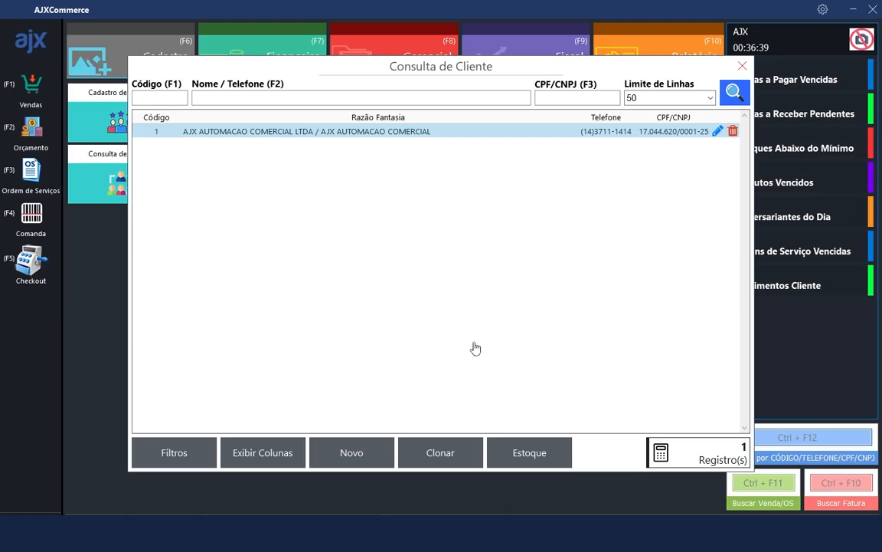
click(513, 455)
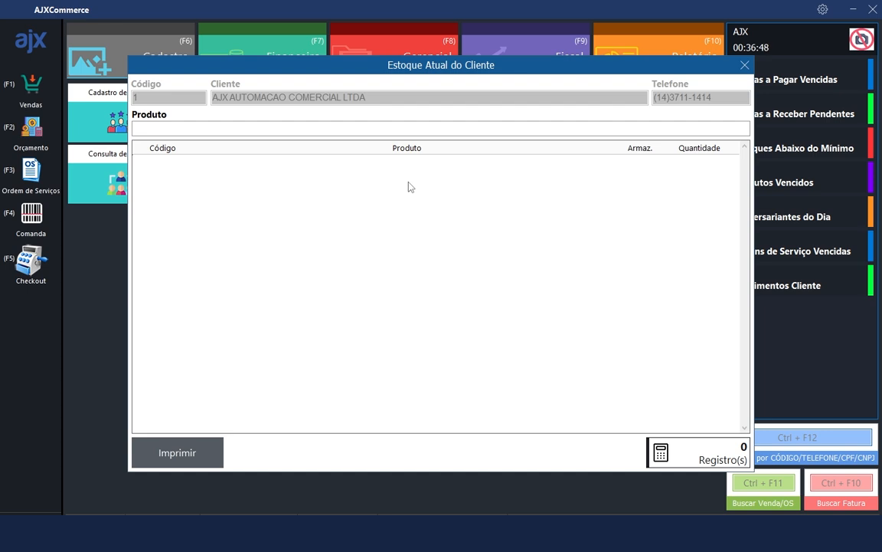
click(744, 65)
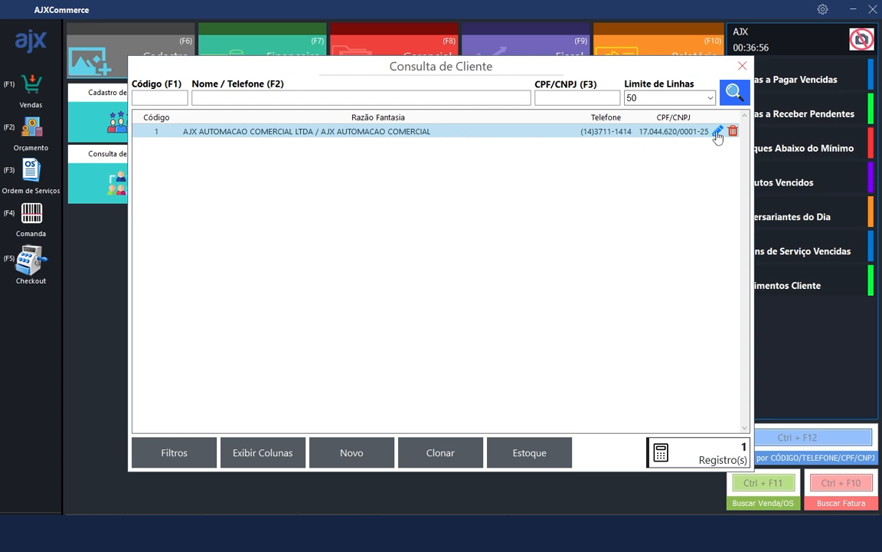
Open and close the AJX client edit form, cancel its deletion, and close the lookup
double_click(563, 138)
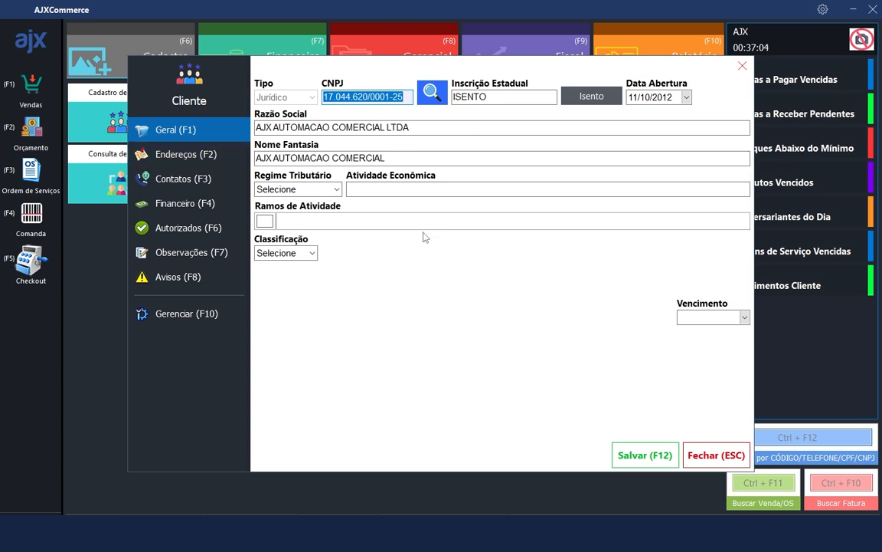
click(716, 455)
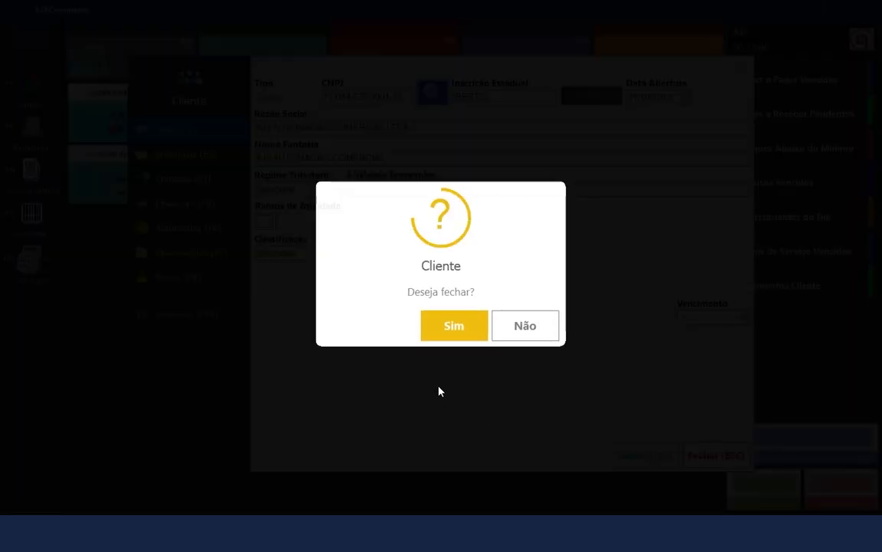
click(452, 325)
click(733, 131)
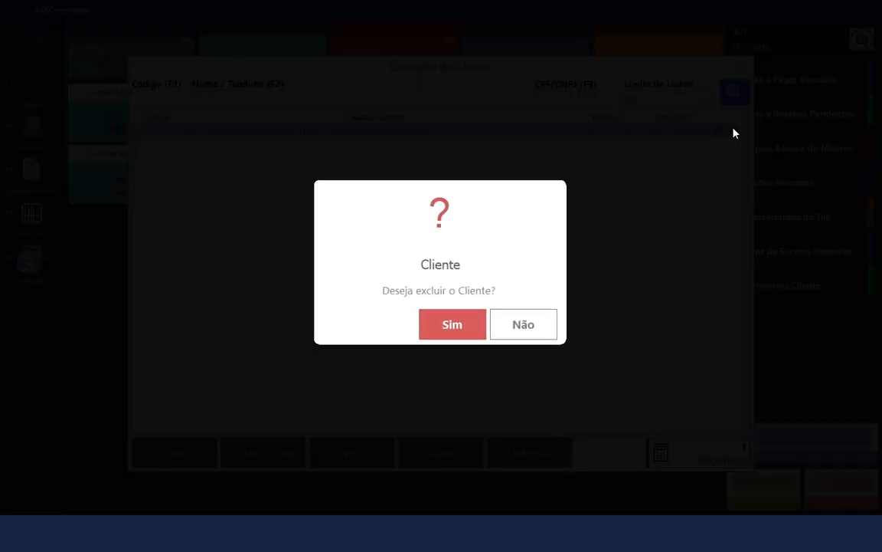
click(533, 331)
click(740, 67)
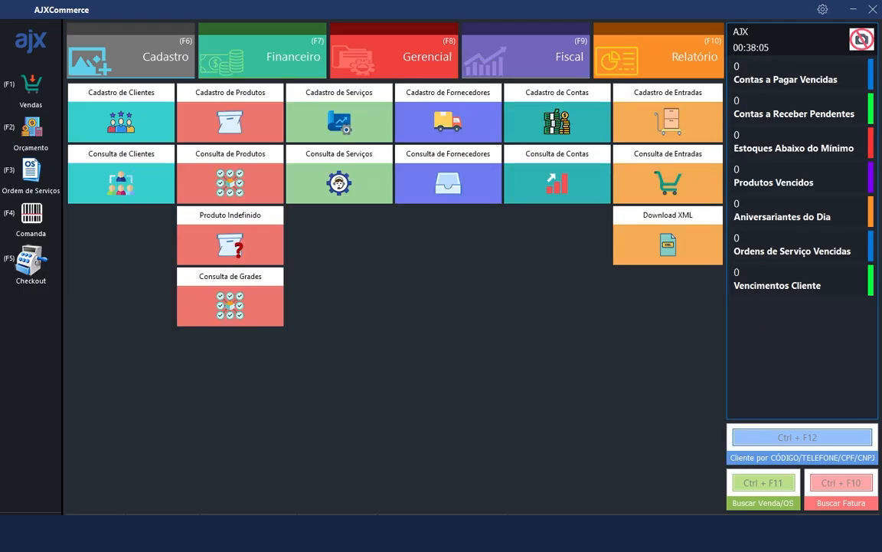